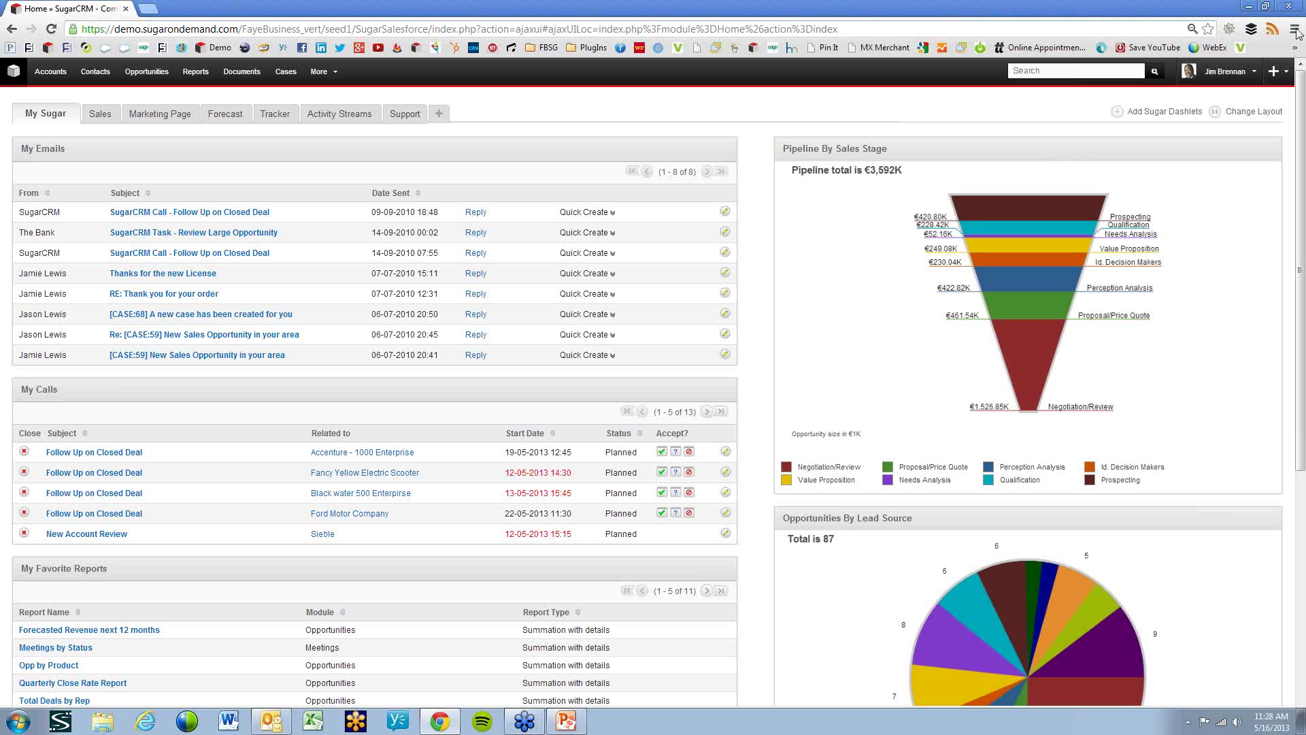
click(564, 288)
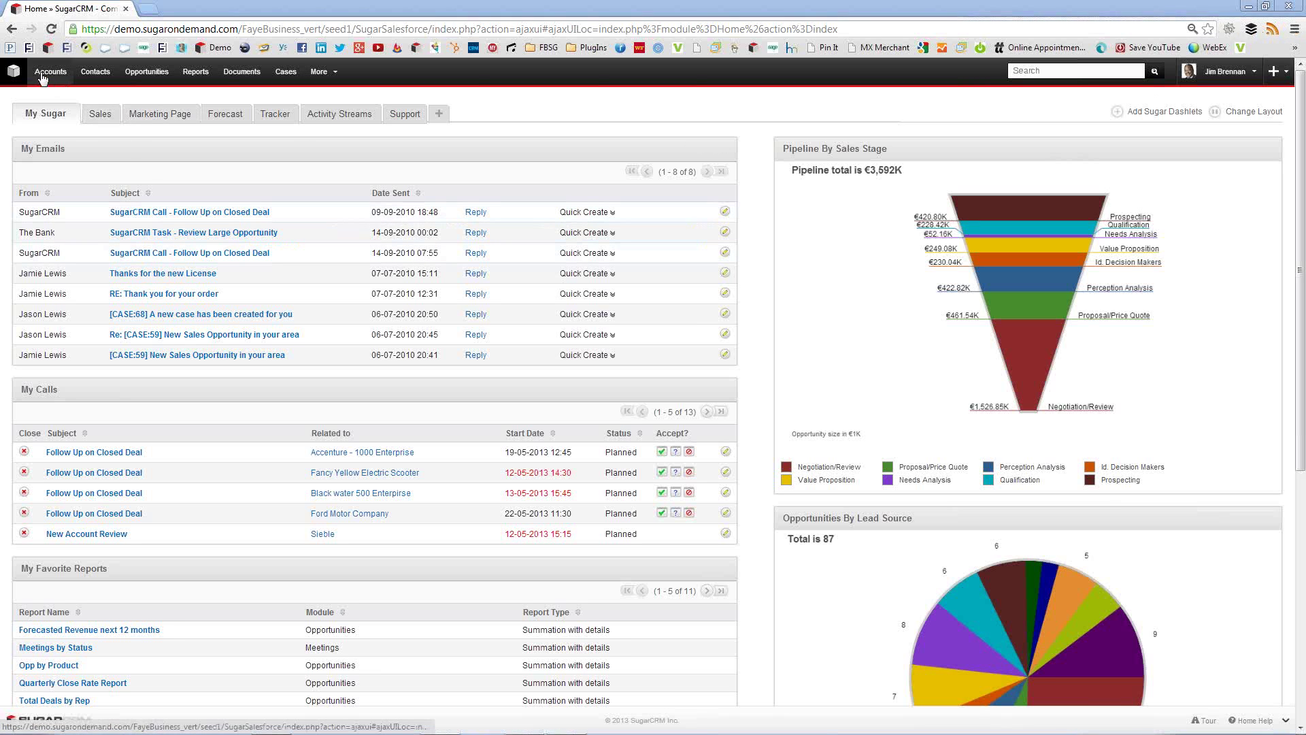
mouse_move(42, 77)
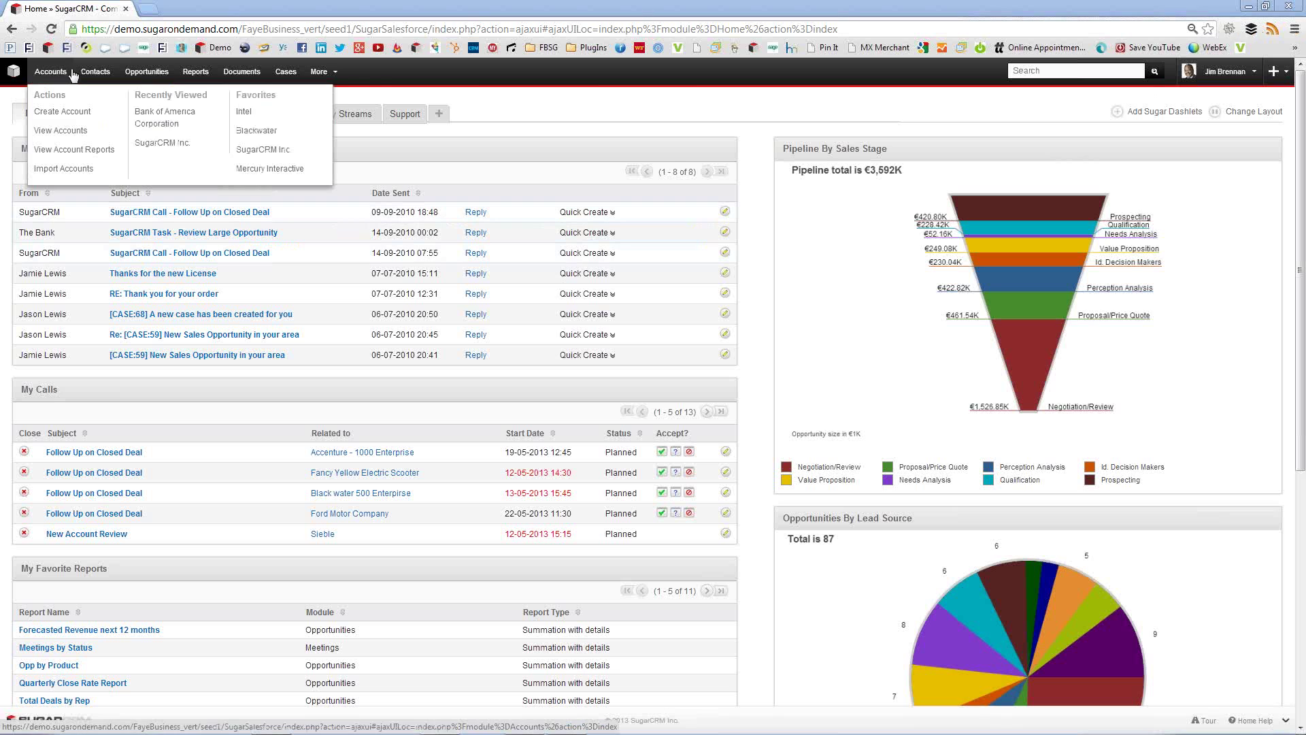
mouse_move(176, 77)
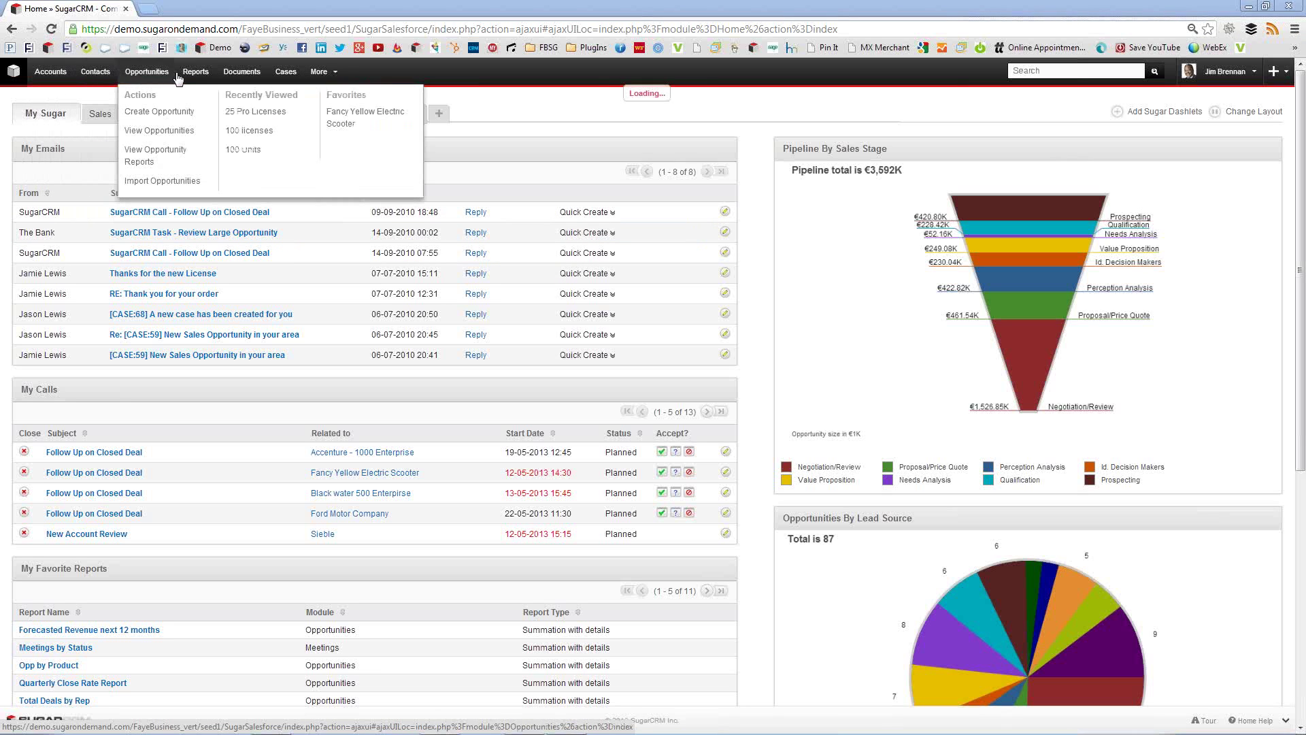
mouse_move(231, 75)
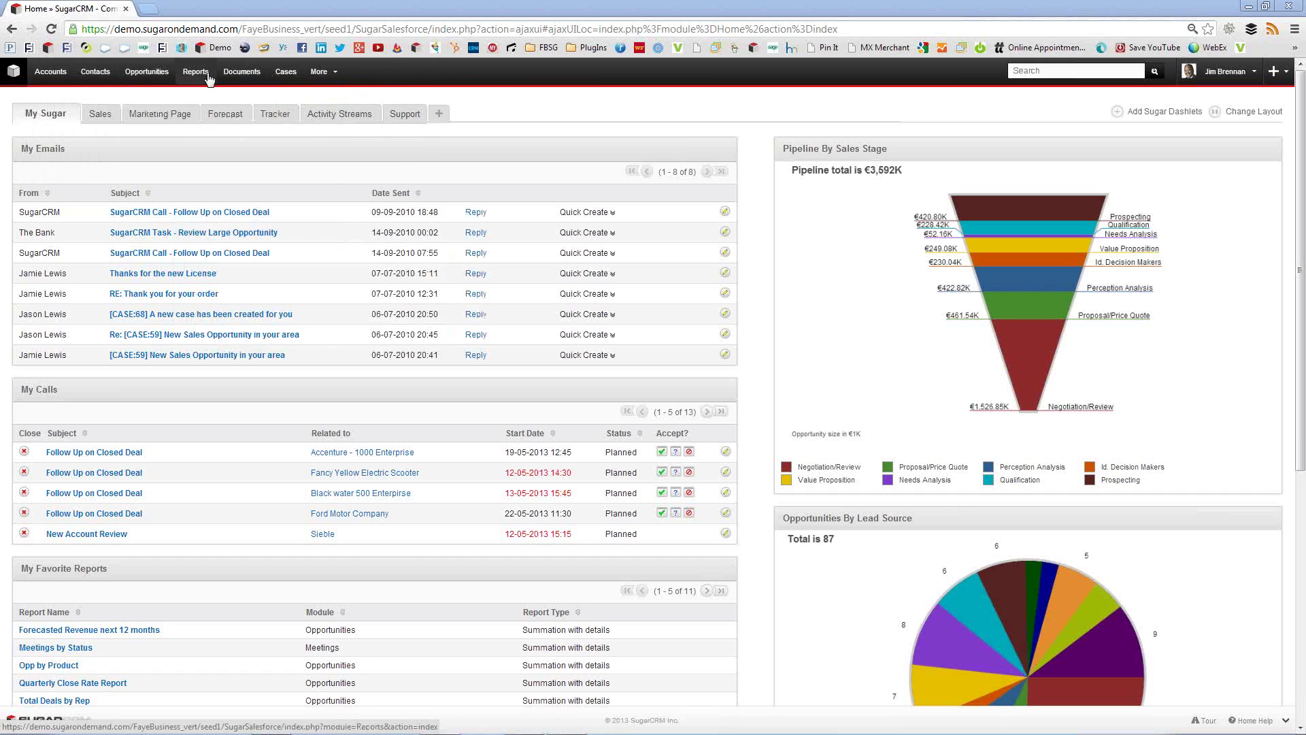
mouse_move(333, 74)
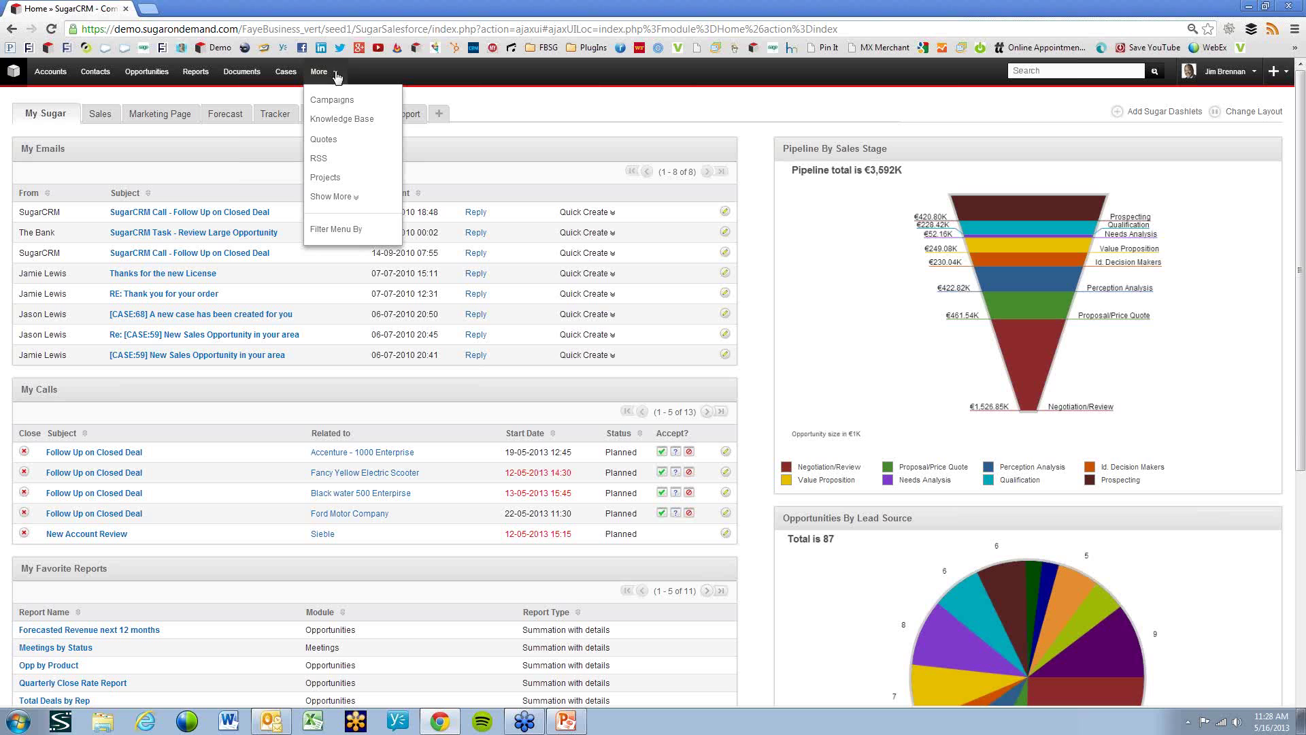
click(355, 197)
mouse_move(357, 197)
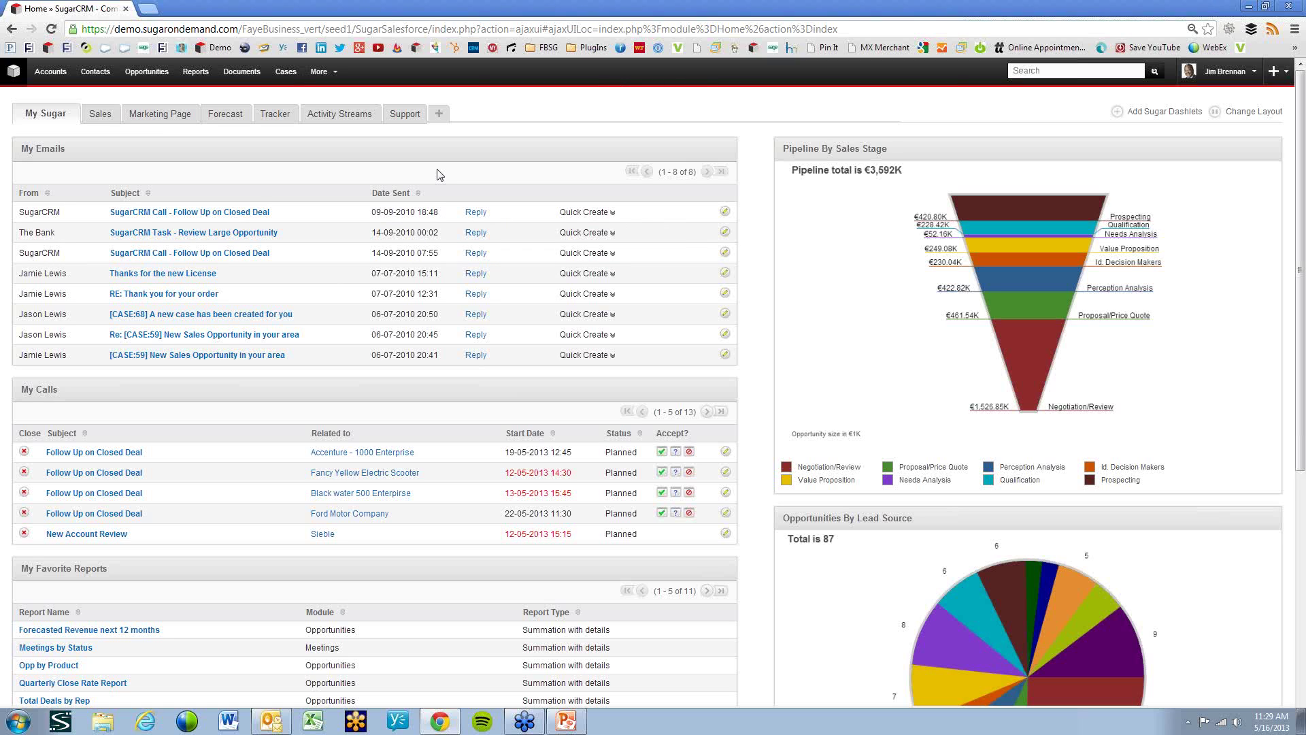
- Add a new two-column home page named Test
click(440, 115)
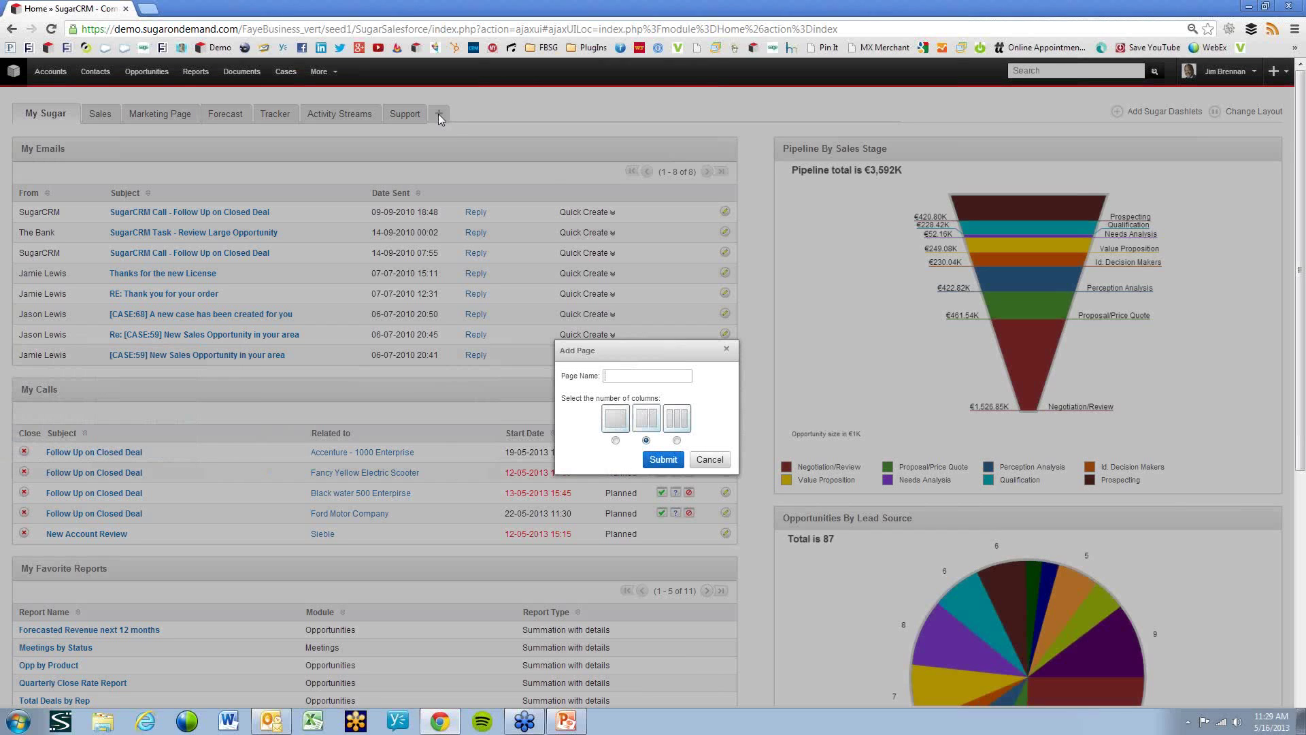
click(670, 464)
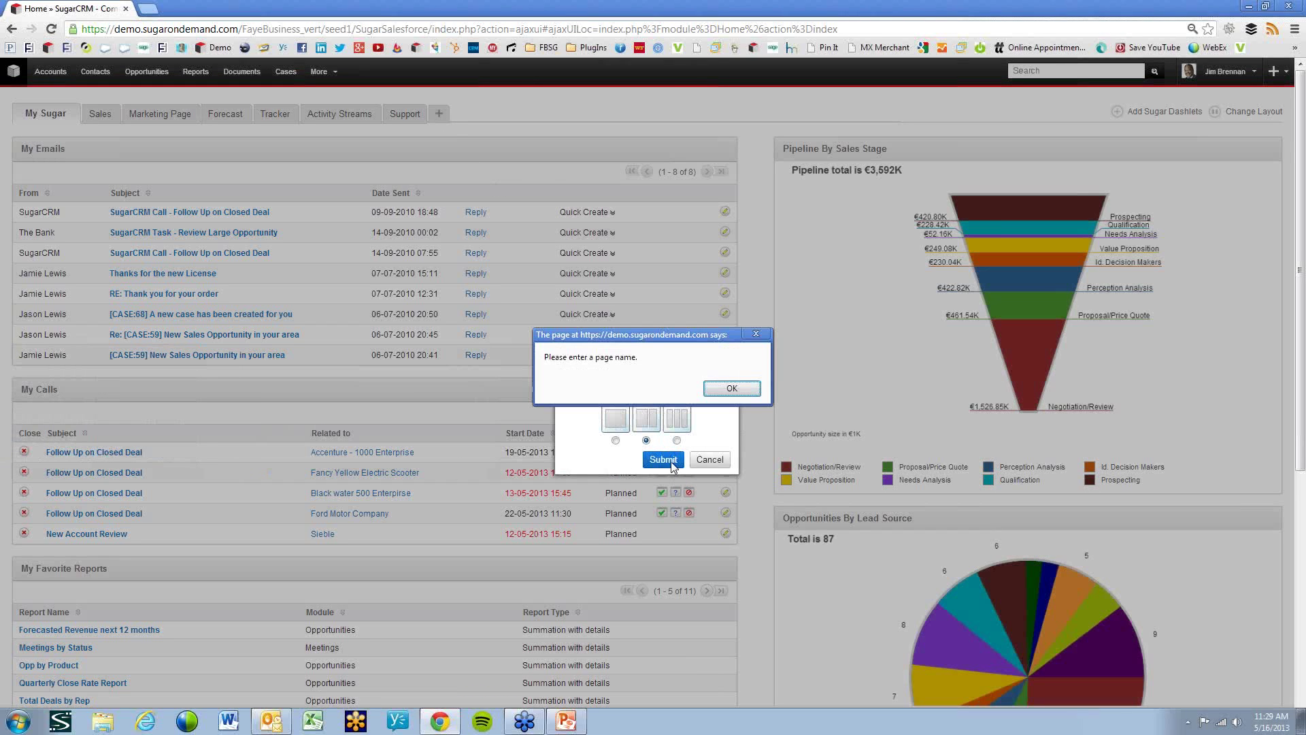
click(721, 391)
click(635, 371)
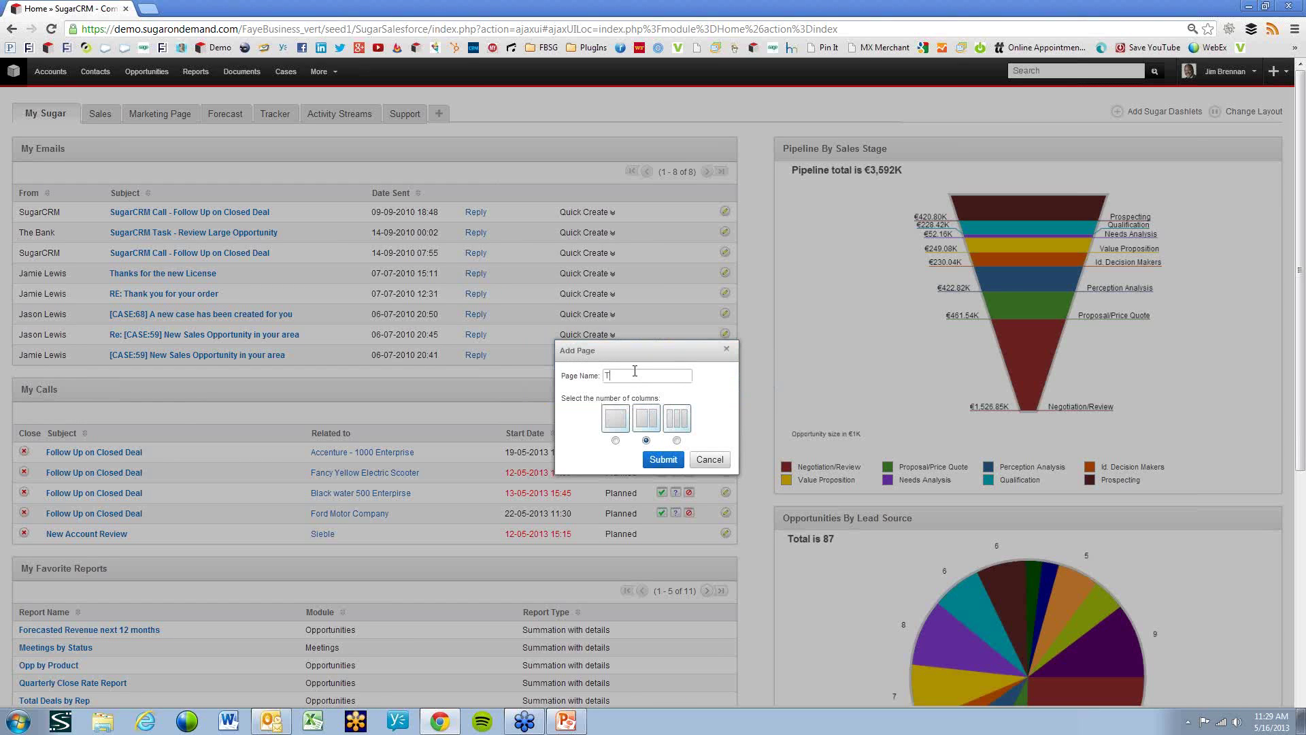
click(663, 461)
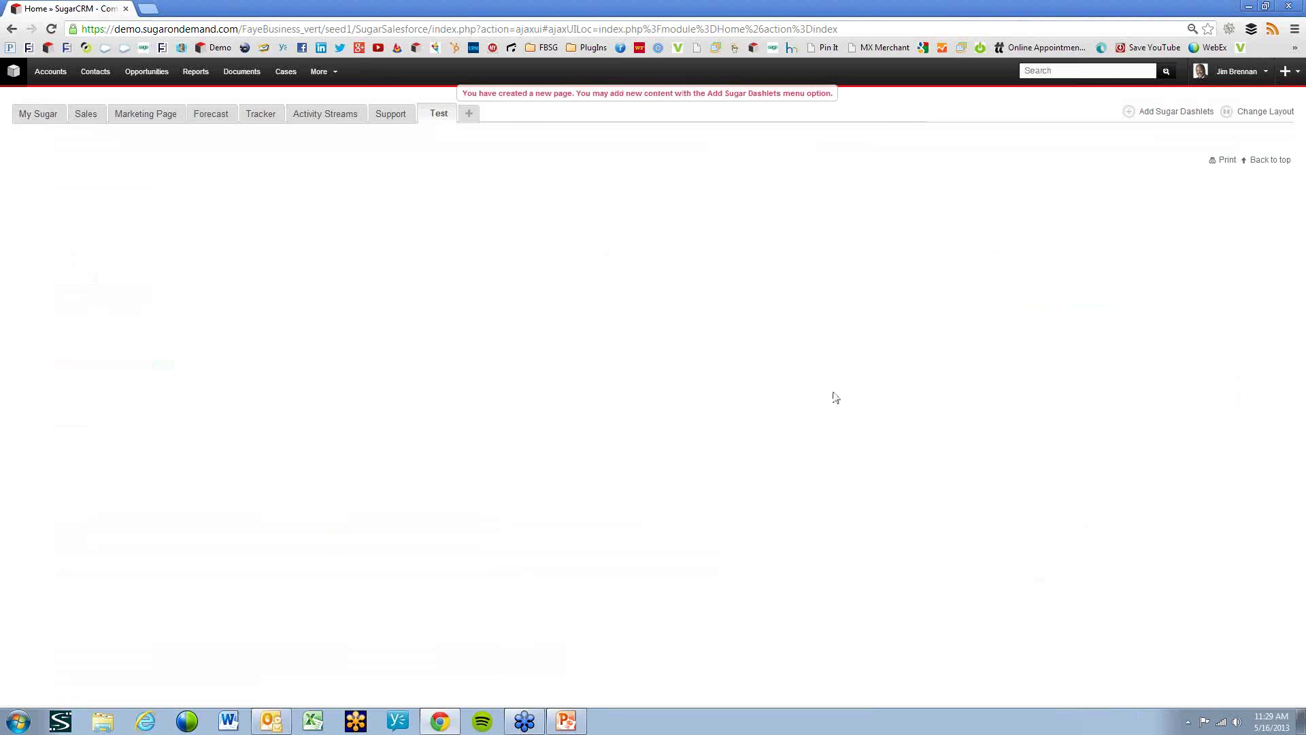
- Add the My Accounts, My Contacts, My Emails and My Leads dashlets to the Test page
click(1129, 113)
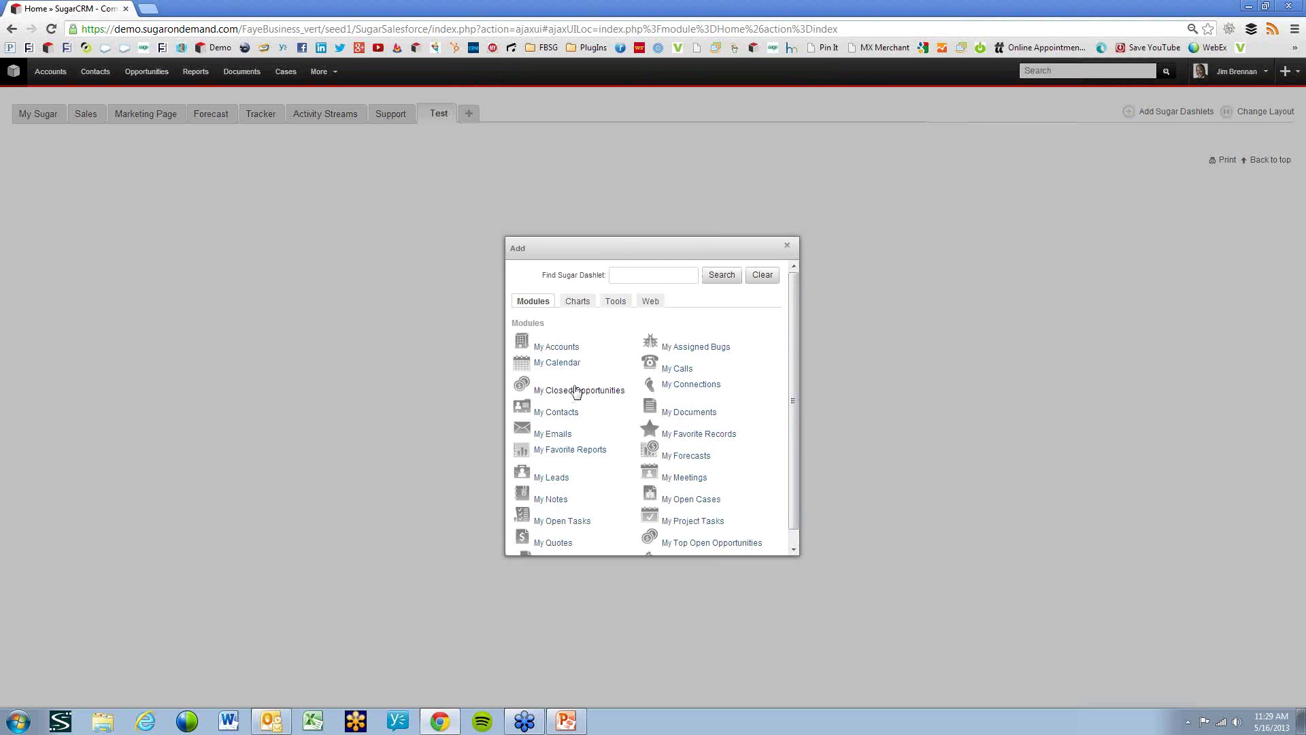
click(562, 348)
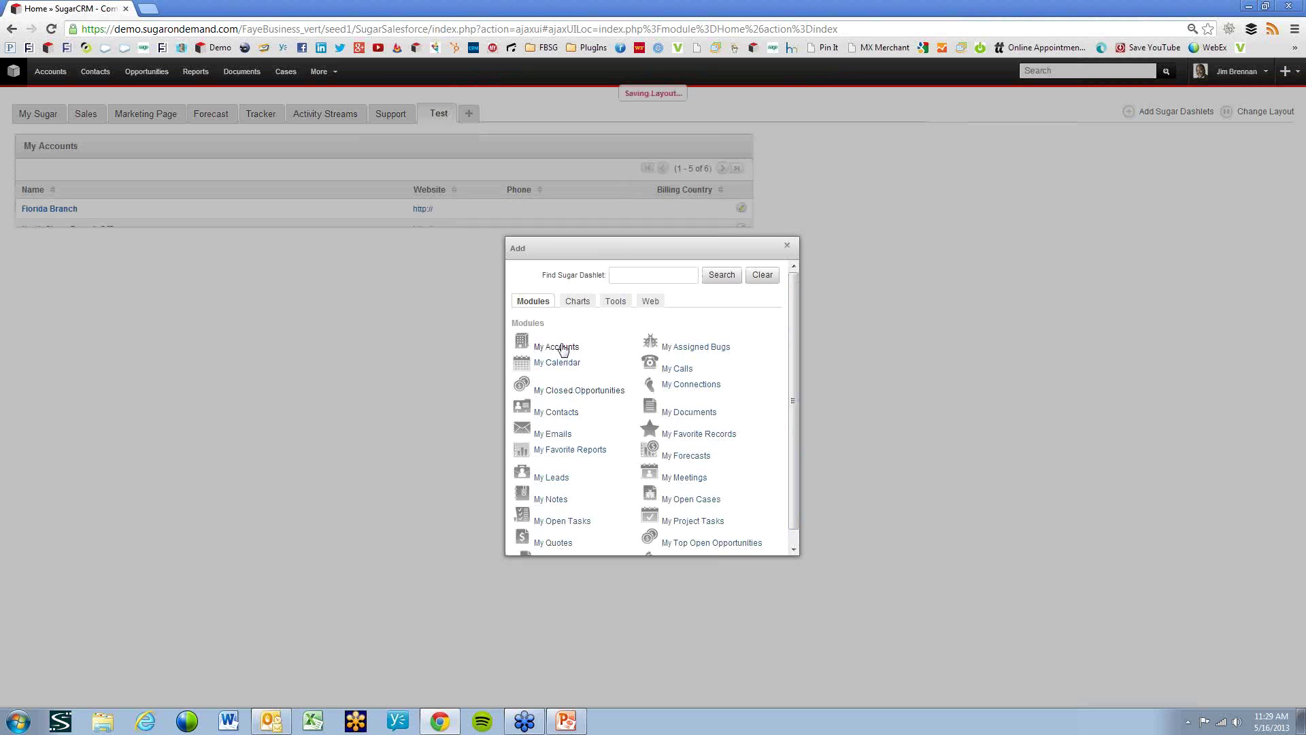
click(562, 413)
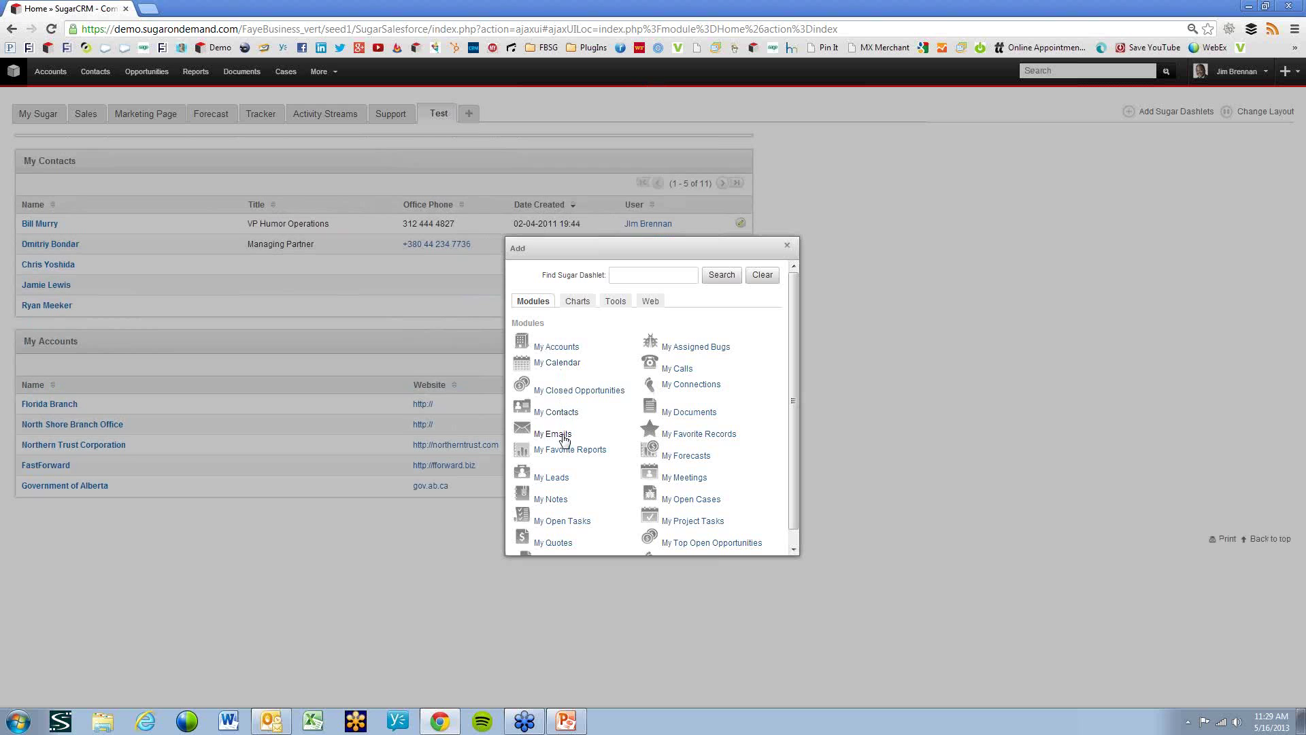
click(562, 435)
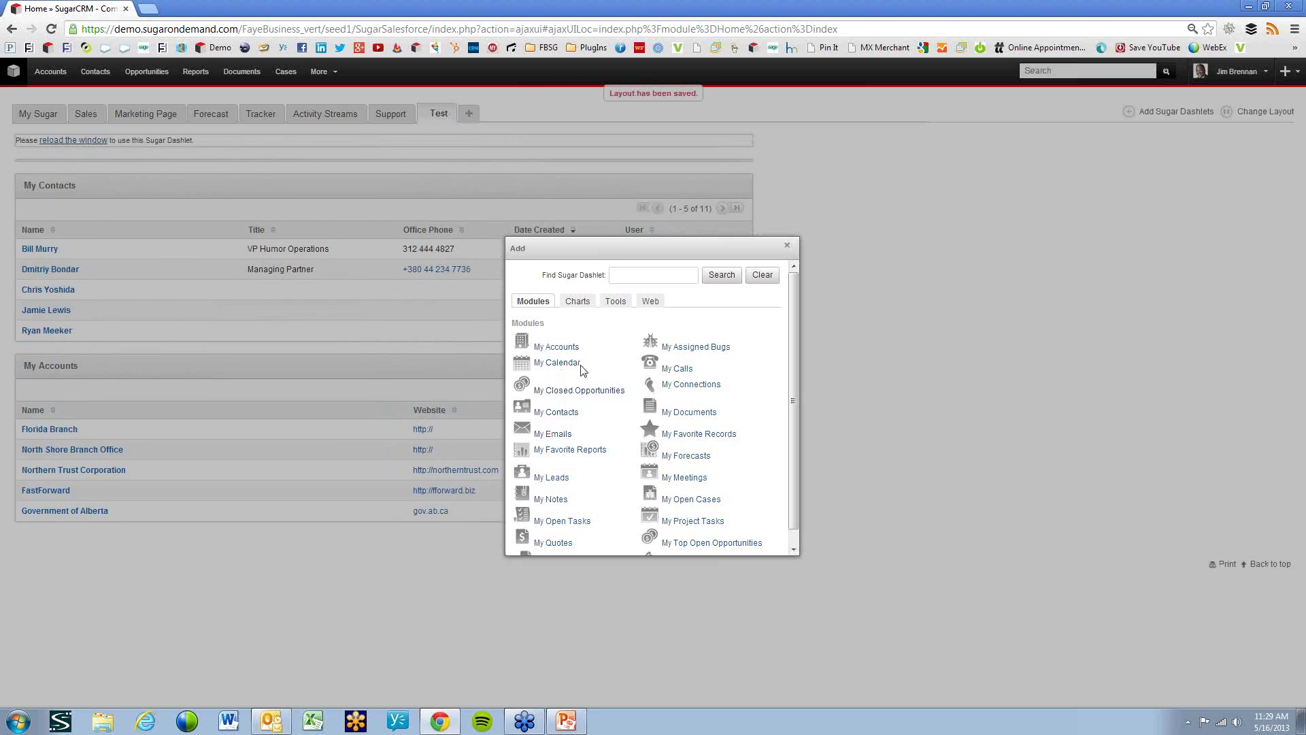
click(564, 479)
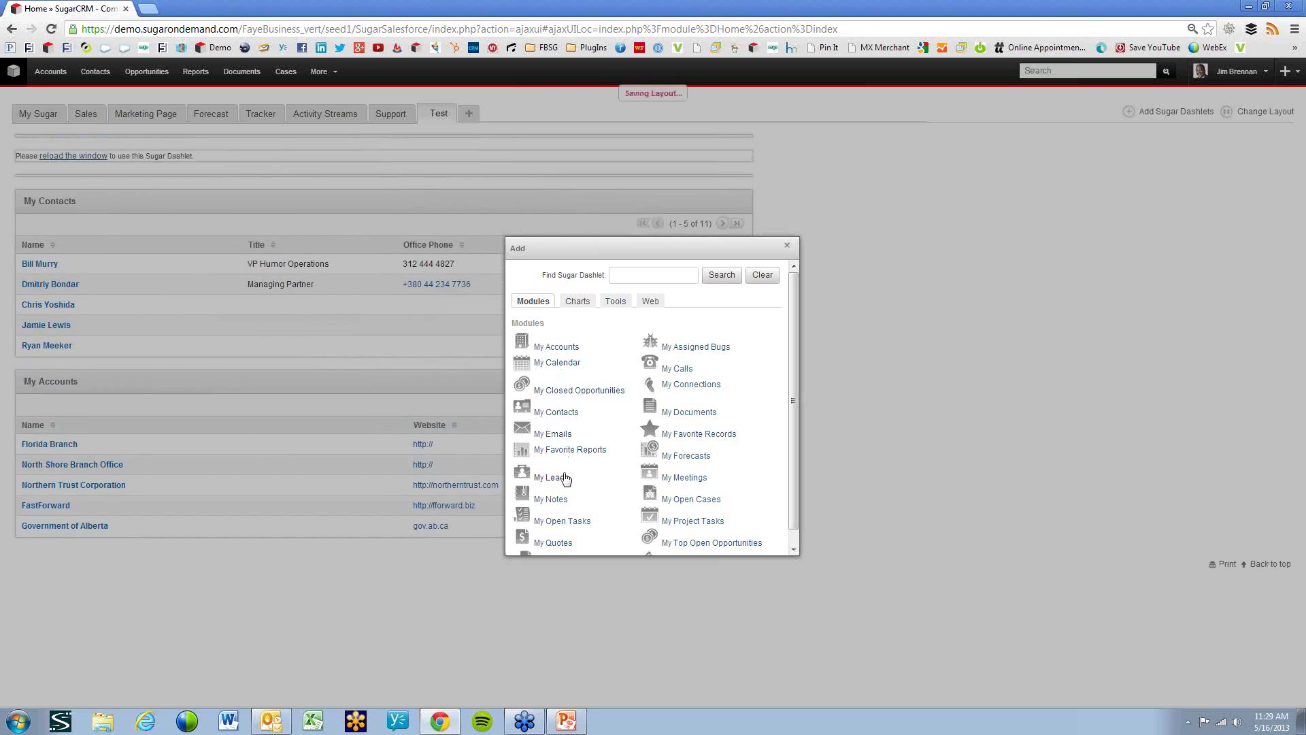
- Add the Pipeline By Sales Stage chart and the Sugar News dashlet to the Test page
click(583, 302)
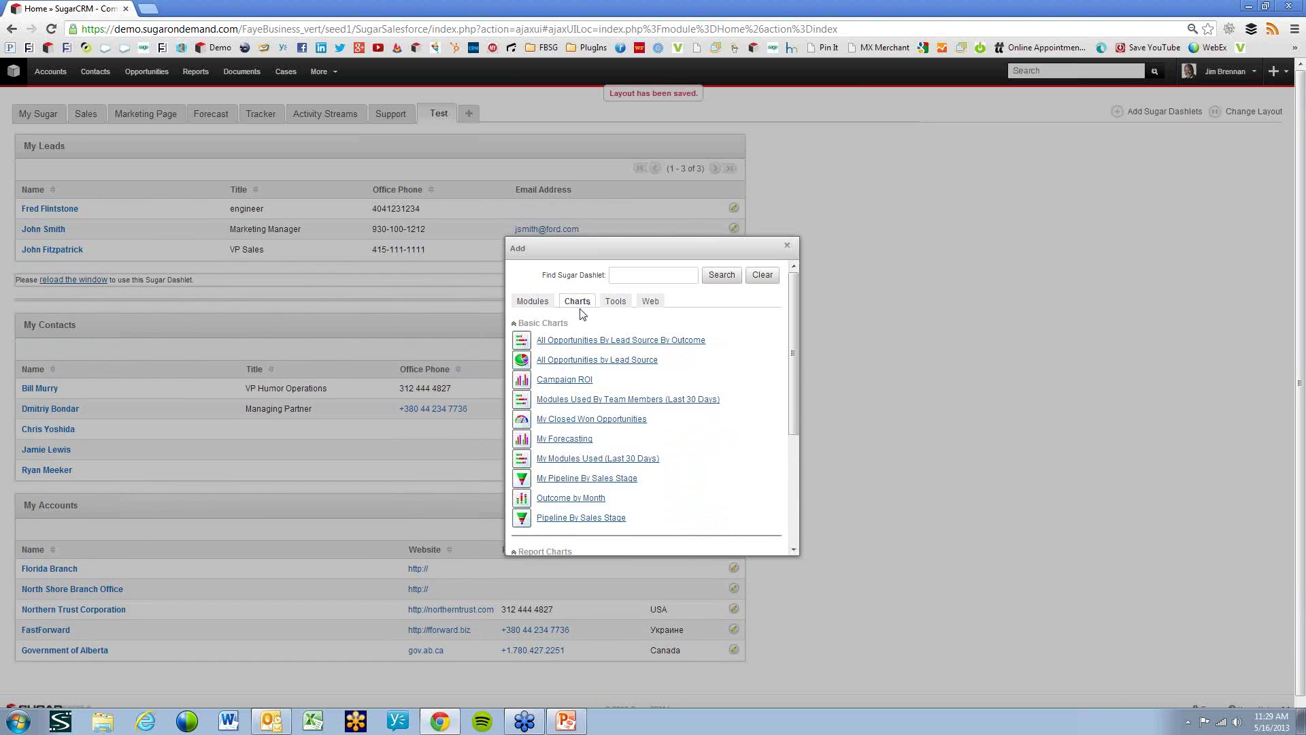
click(592, 518)
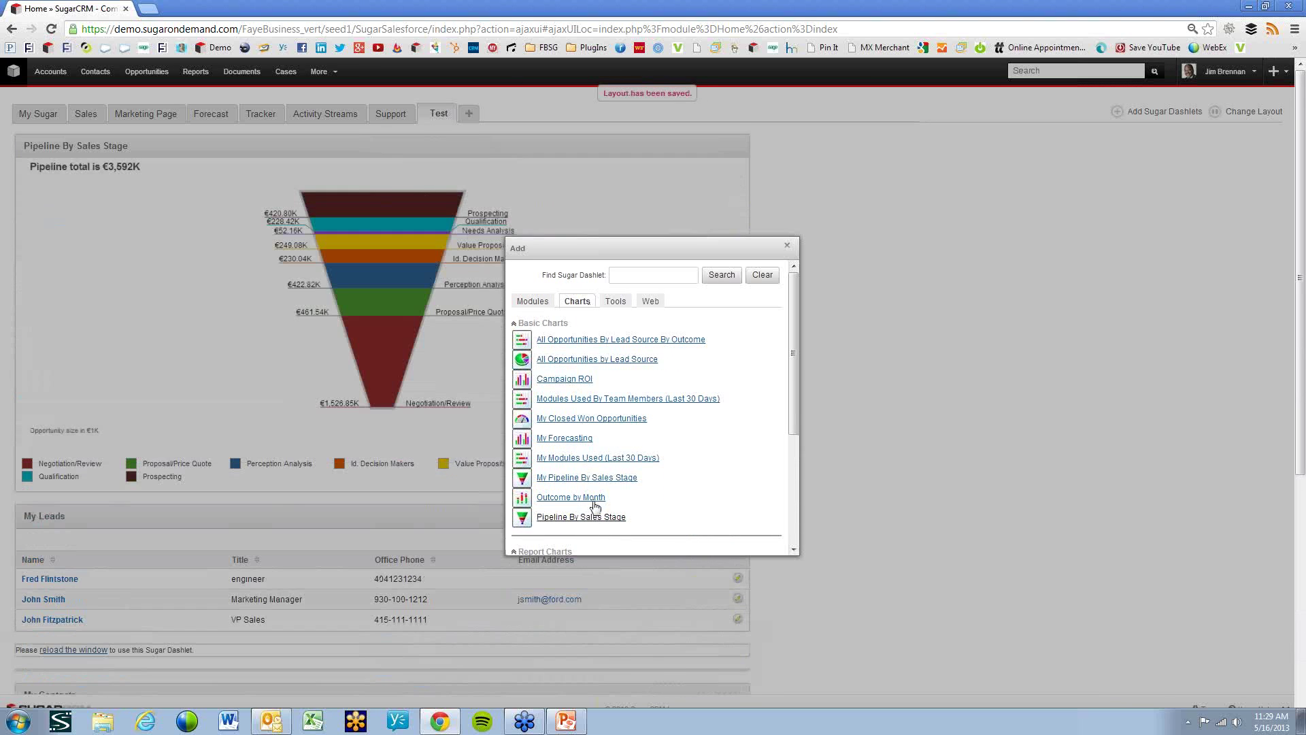
click(616, 301)
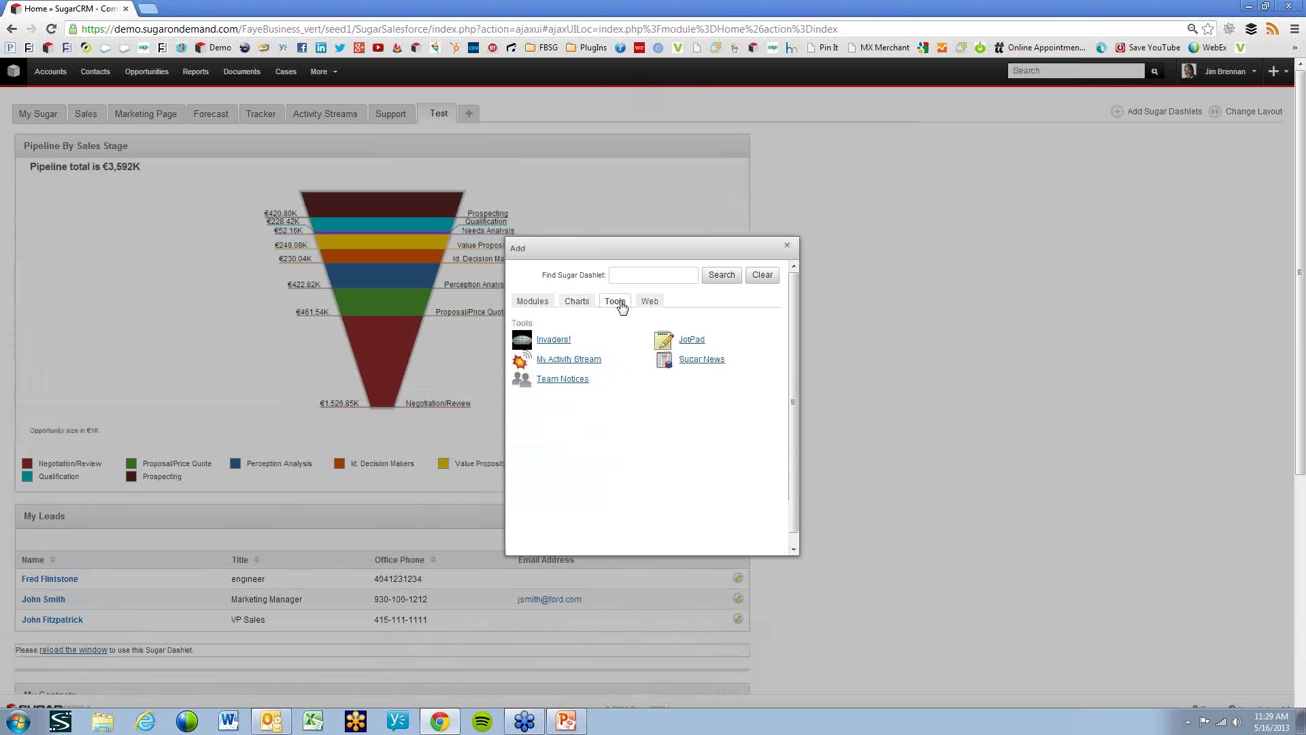
click(693, 362)
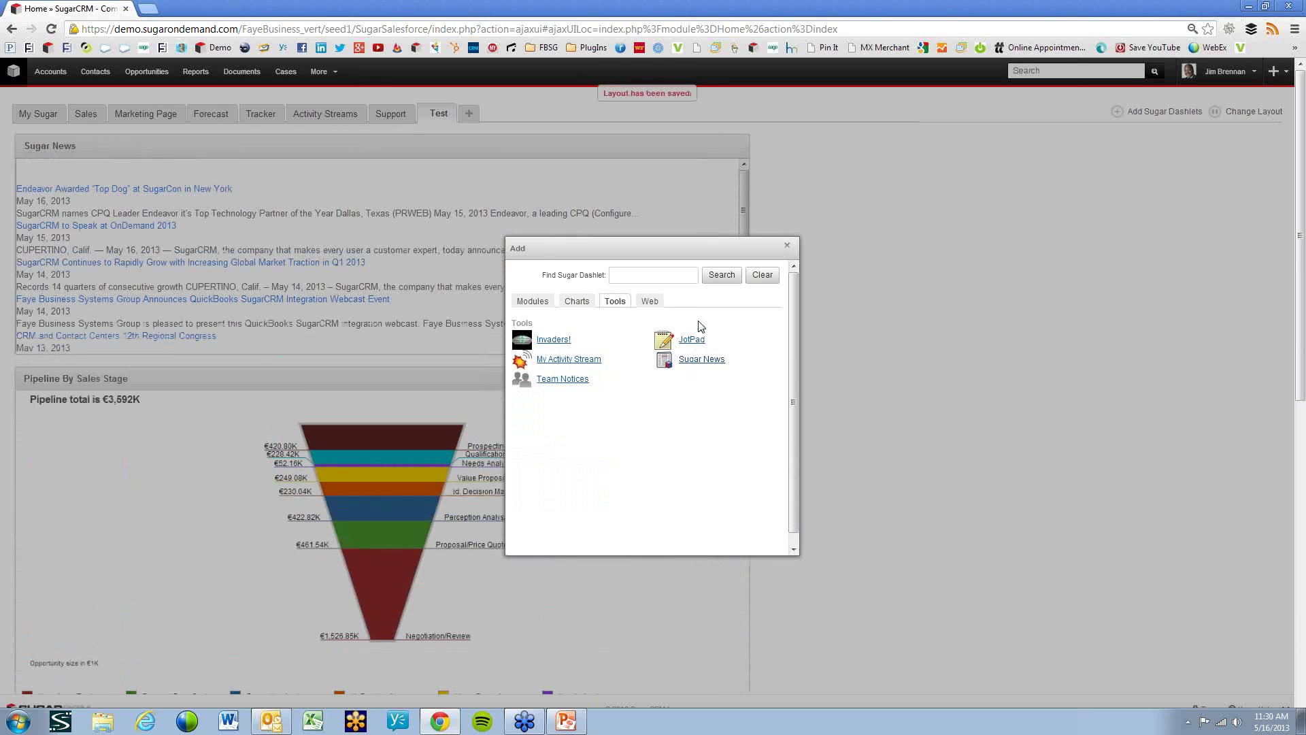
click(651, 301)
click(616, 324)
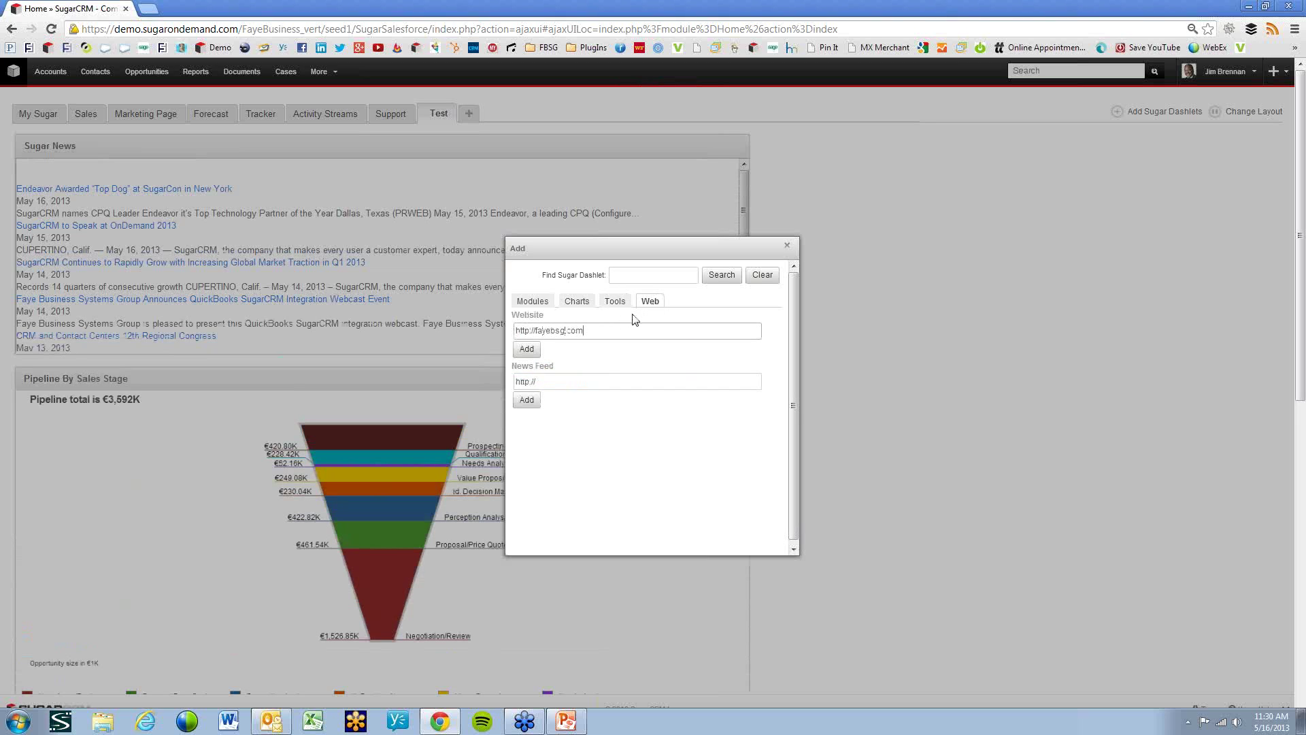
click(526, 350)
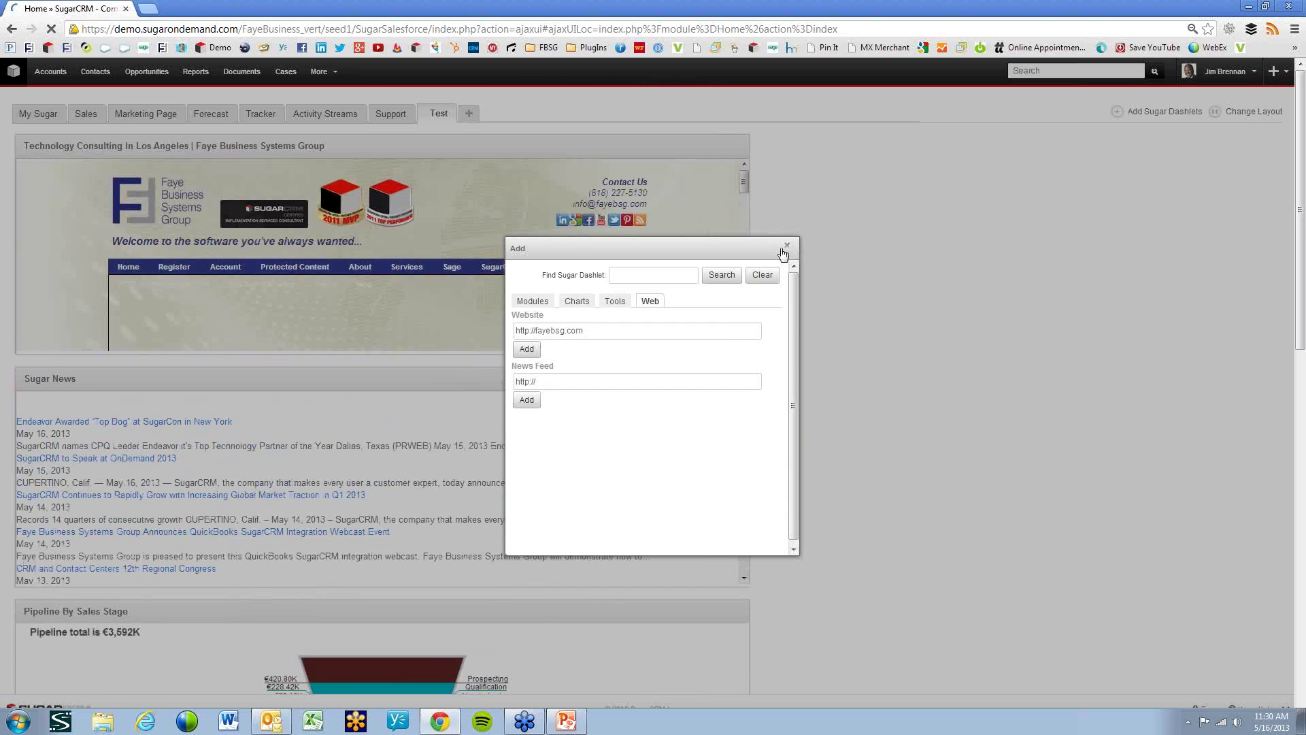
click(787, 248)
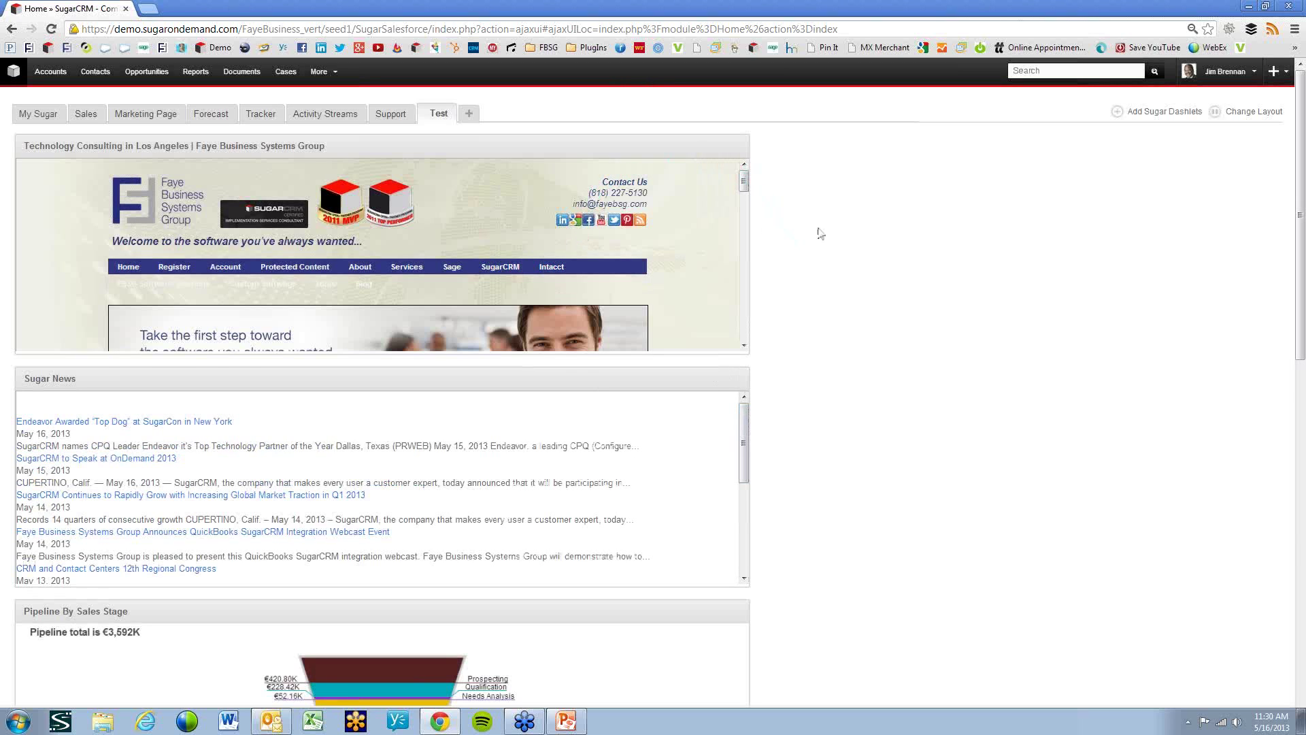
- Rearrange the Test page into three columns, with My Leads heading the first column and the website dashlet directly below Sugar News
click(1241, 113)
click(676, 411)
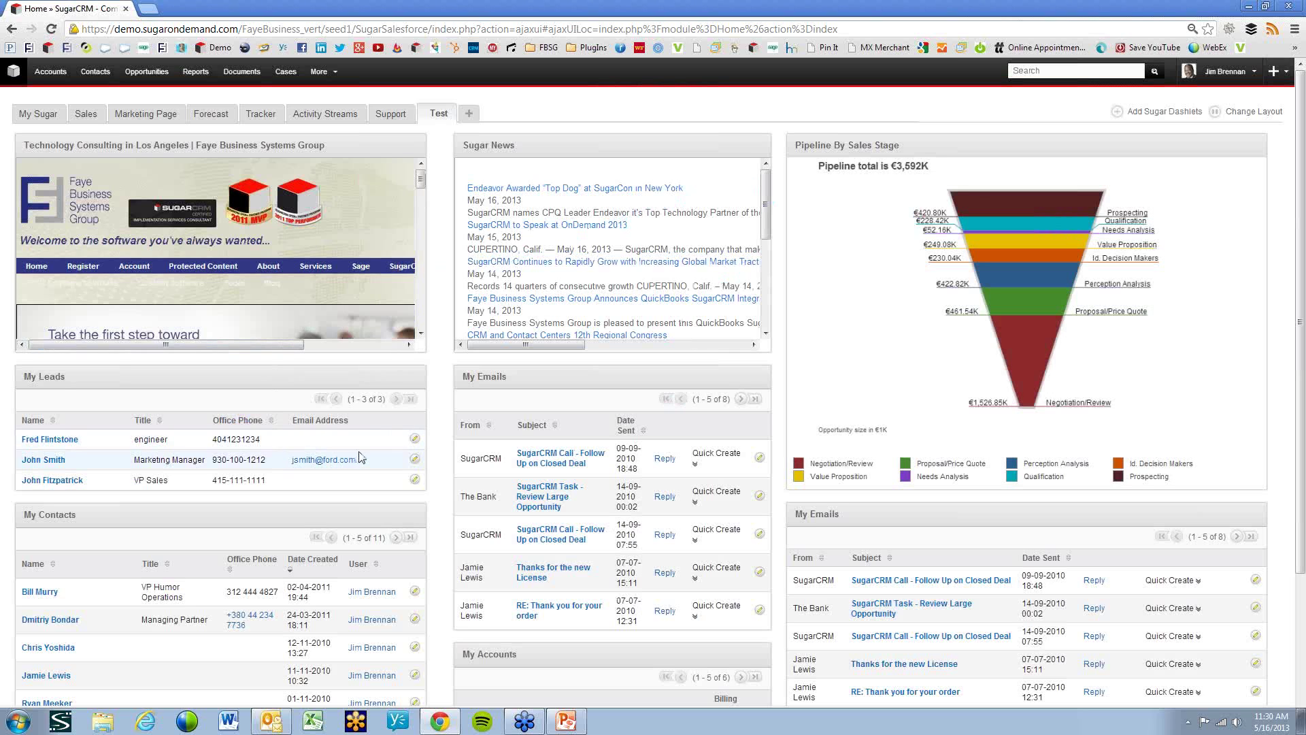
mouse_move(329, 376)
drag(329, 376, 303, 238)
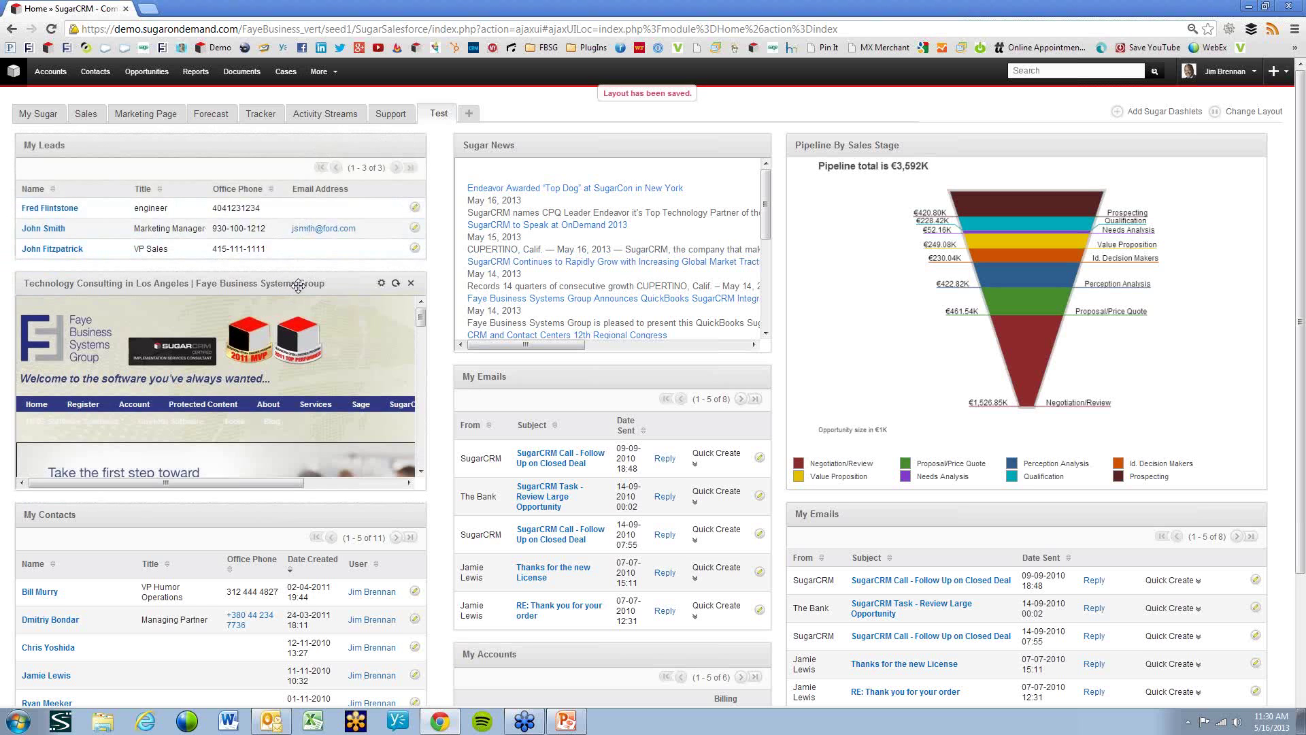
drag(315, 288, 694, 400)
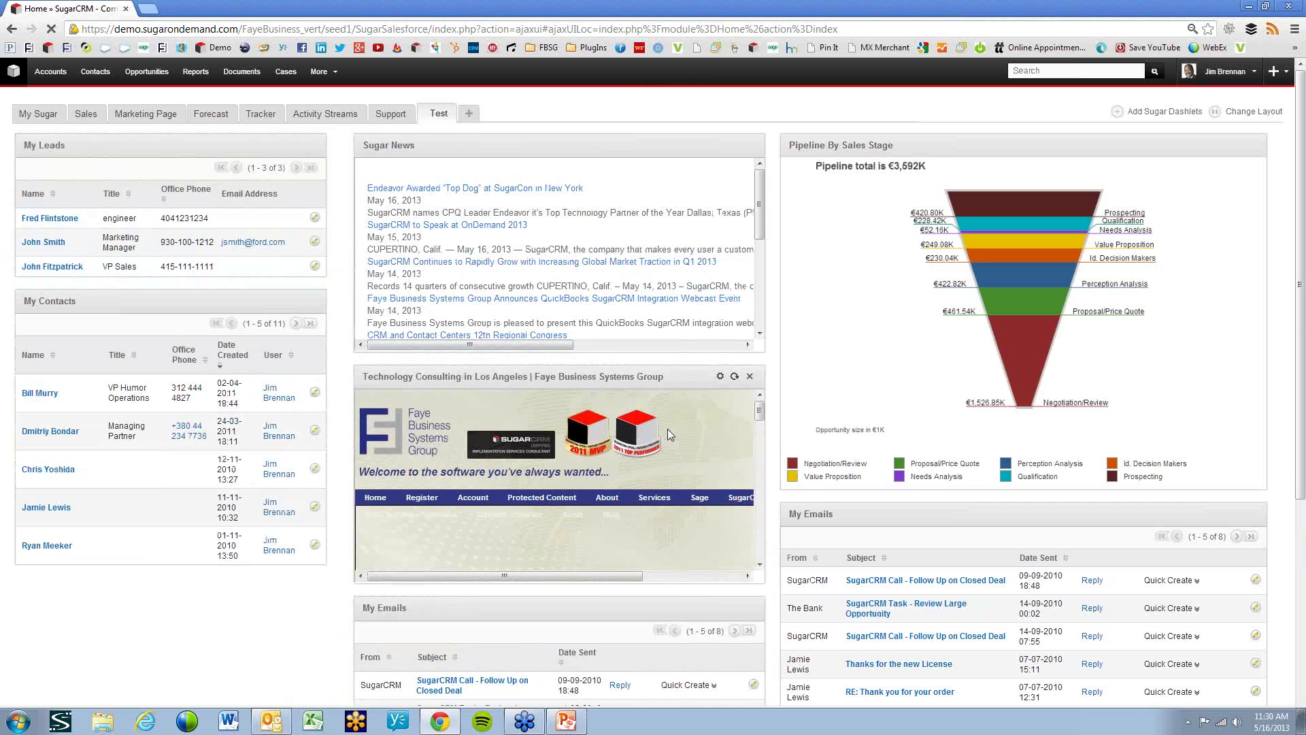
- Search all records for %SugarCRM and open the document record "Importing your own data in the SugarCRM free Trial.pdf"
click(1037, 71)
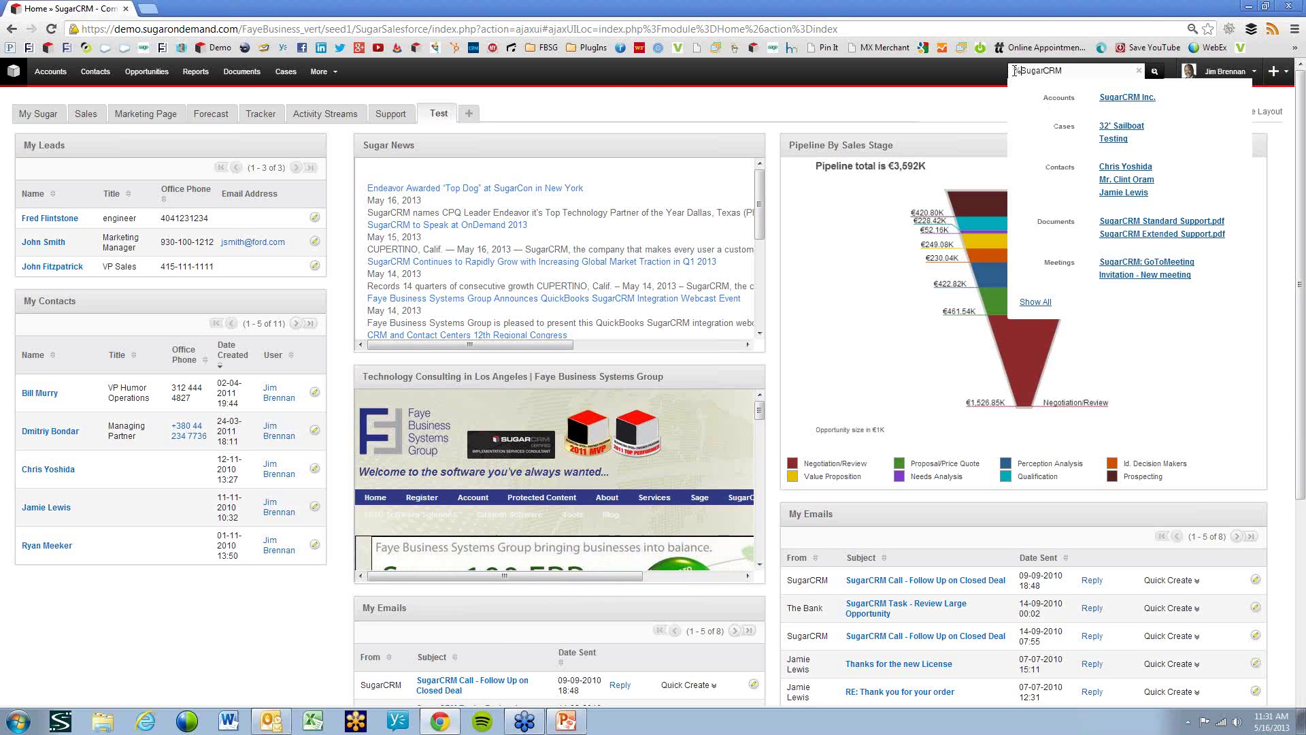
key(Return)
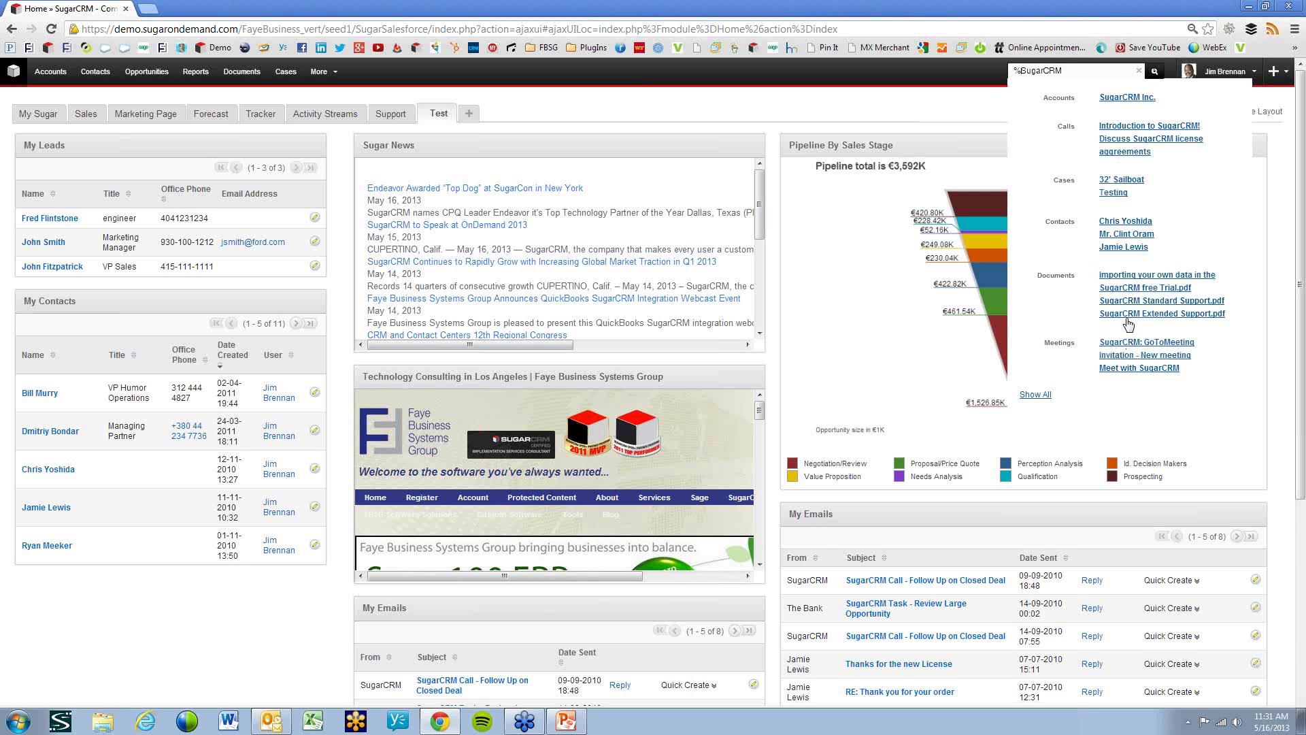
click(1129, 277)
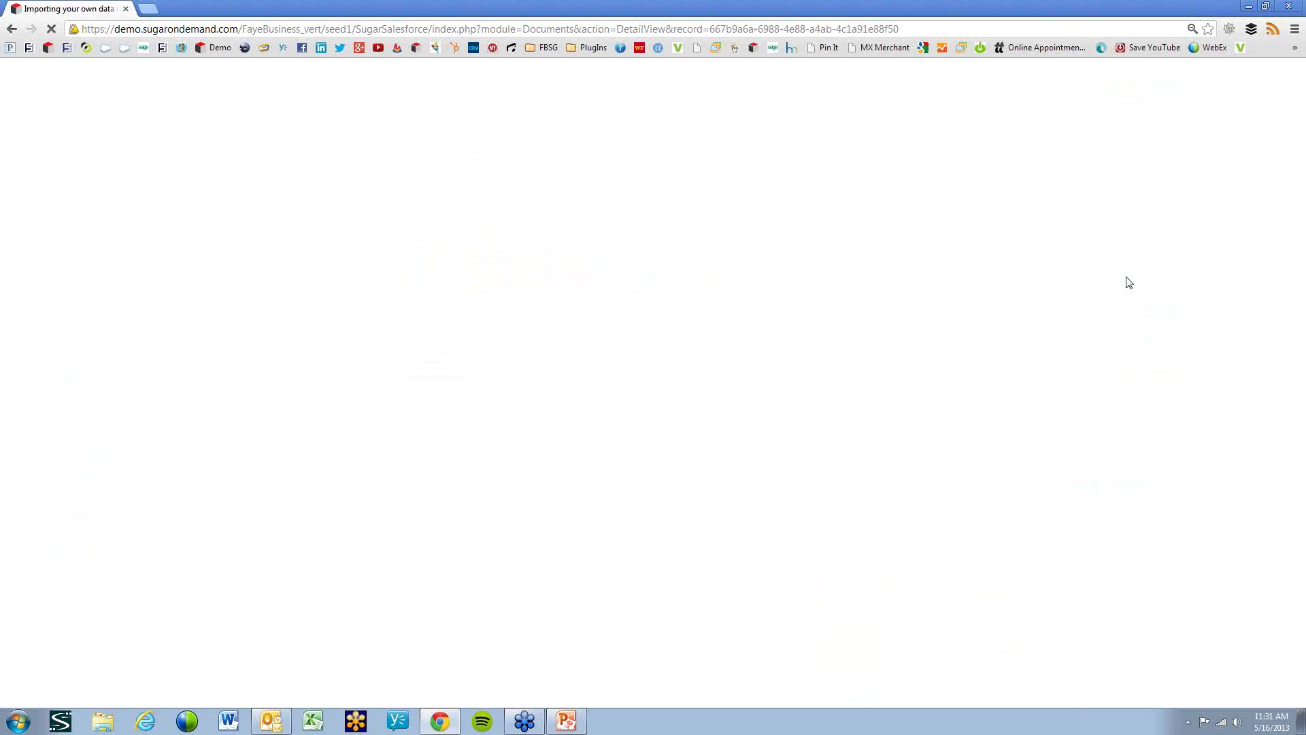
- Open the PDF file attached to the document record
click(359, 179)
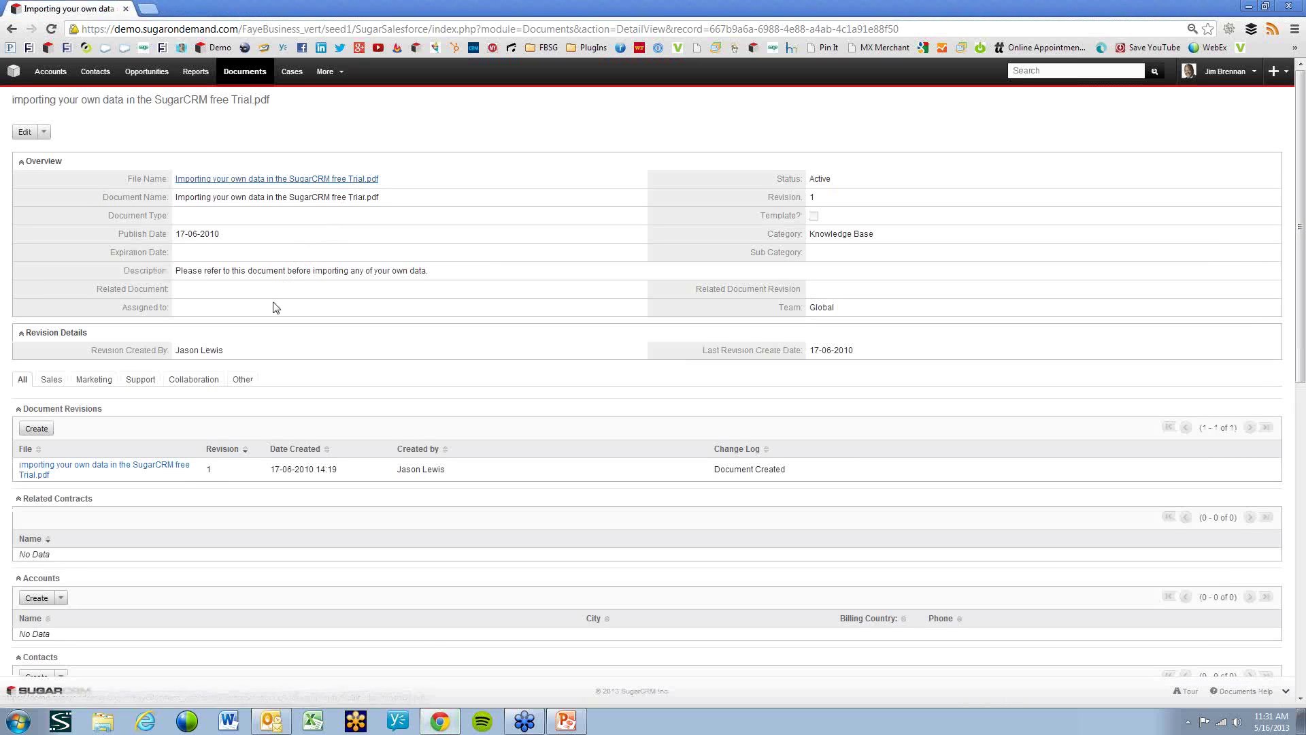
click(279, 180)
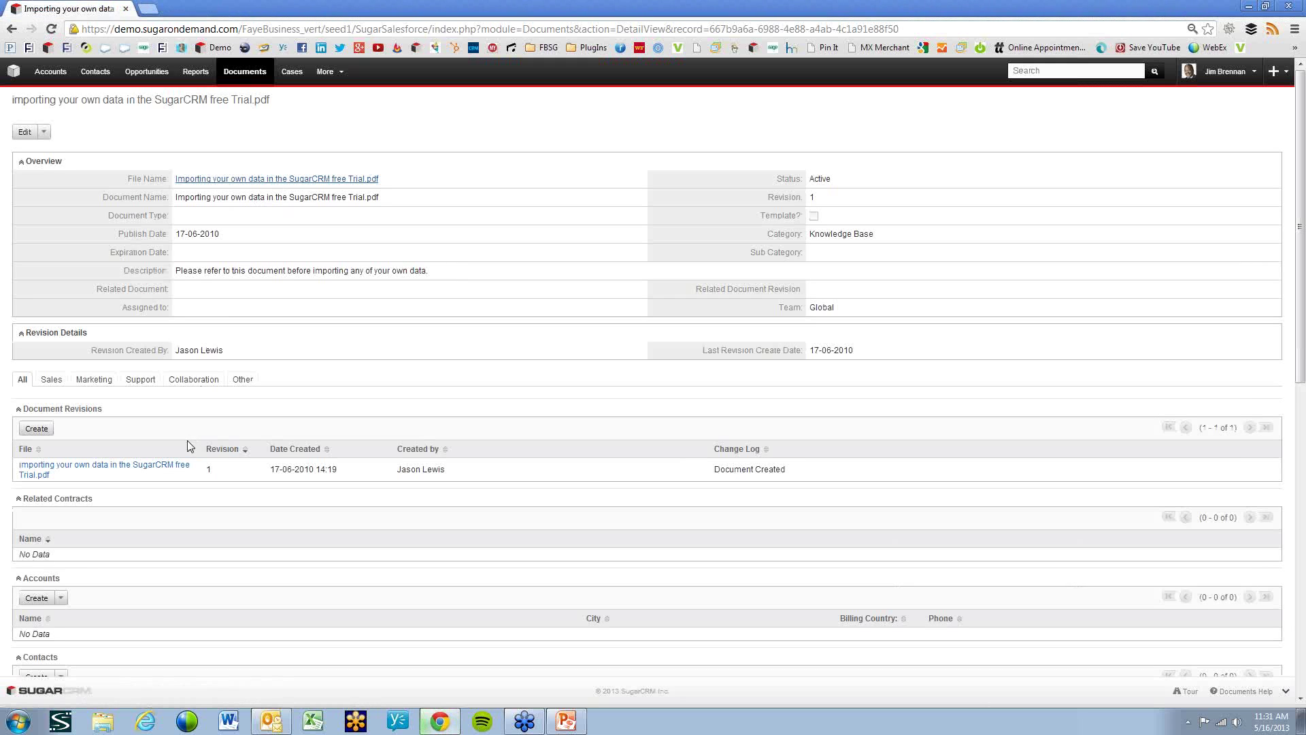
click(230, 181)
- Open the Bank of America Corporation account and review its contacts, history, opportunities and activities
click(57, 74)
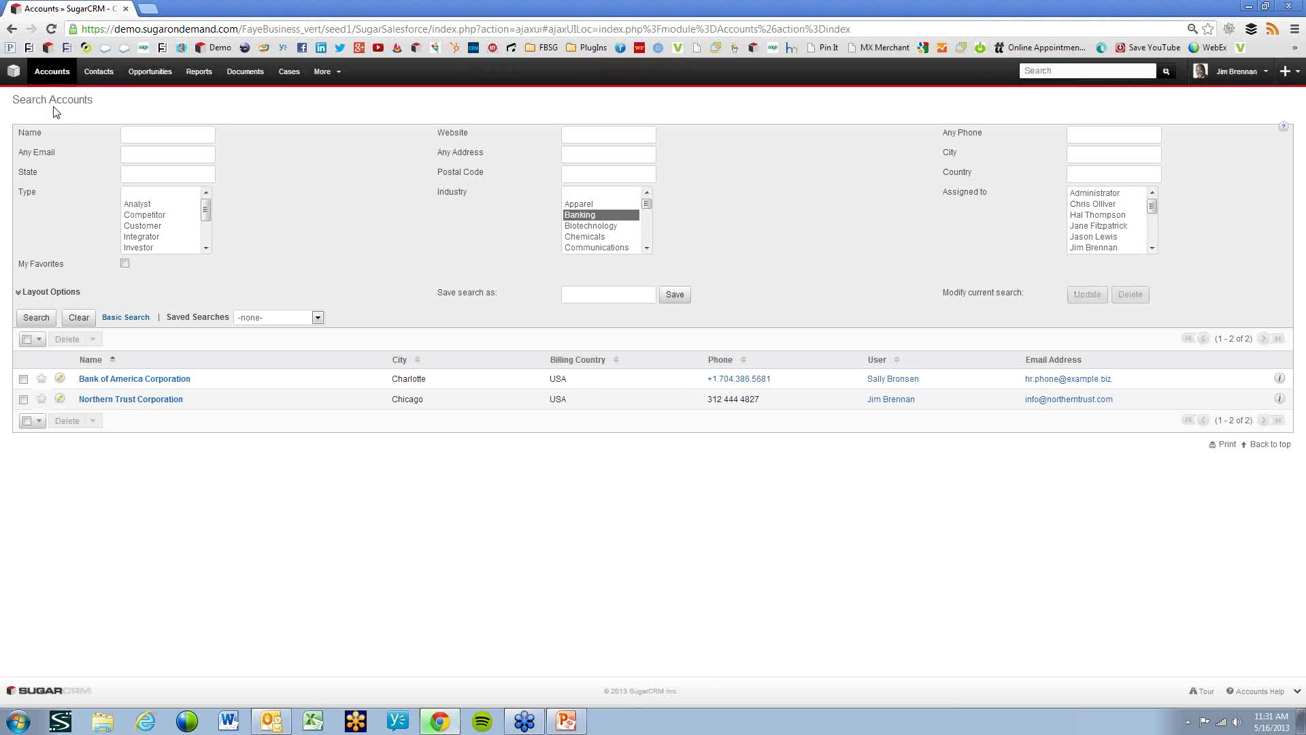
click(112, 381)
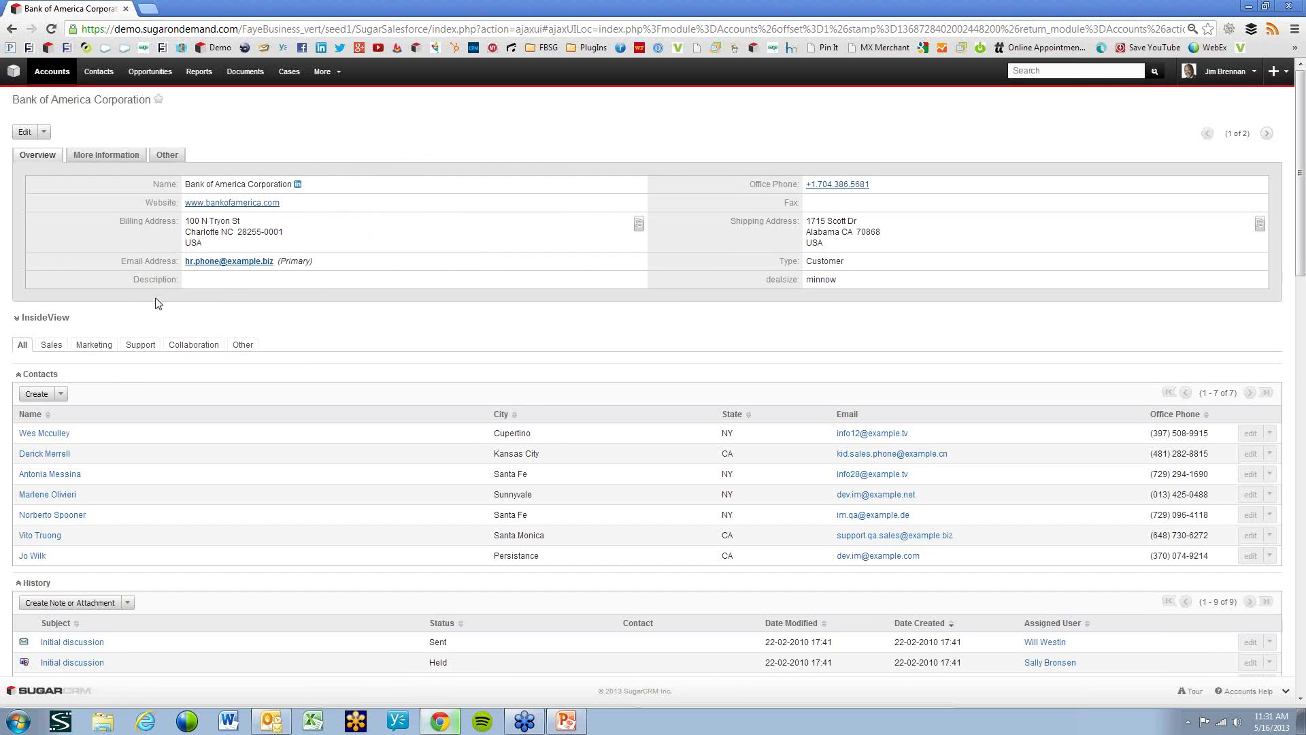
scroll(77, 485, down, 6)
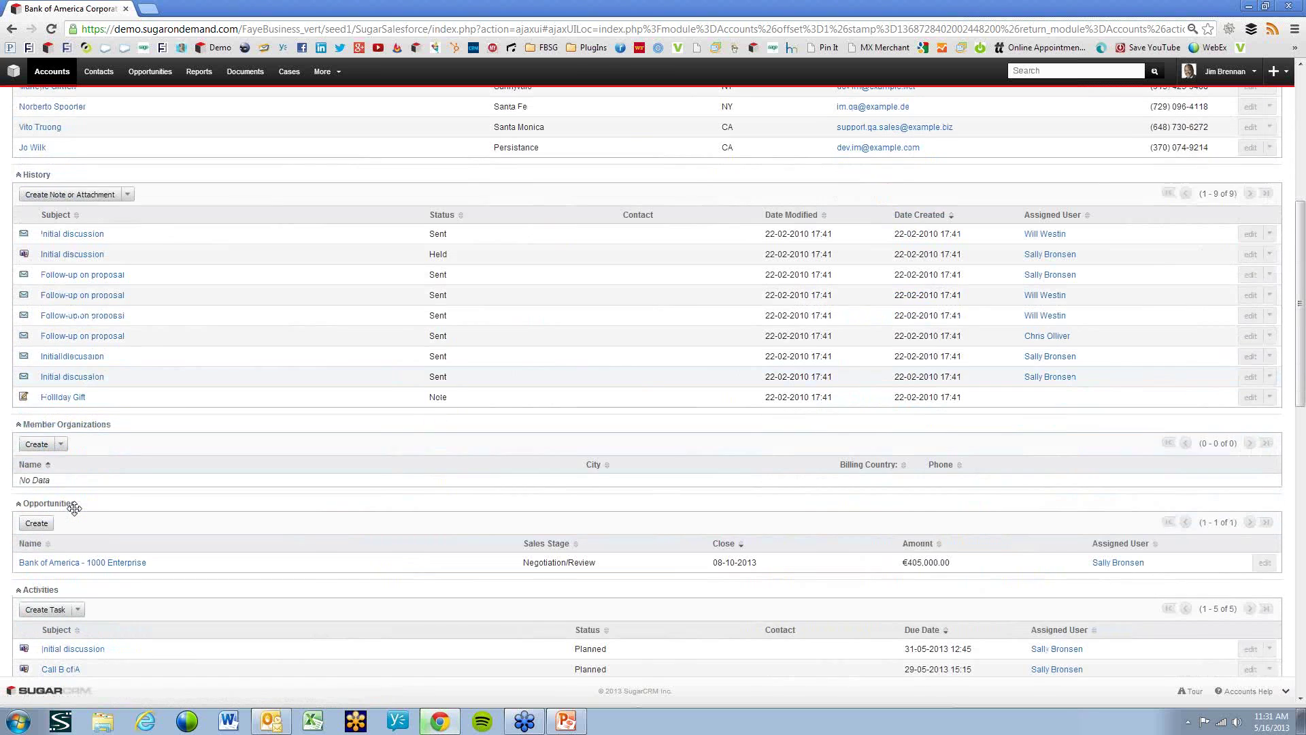
scroll(74, 509, down, 1)
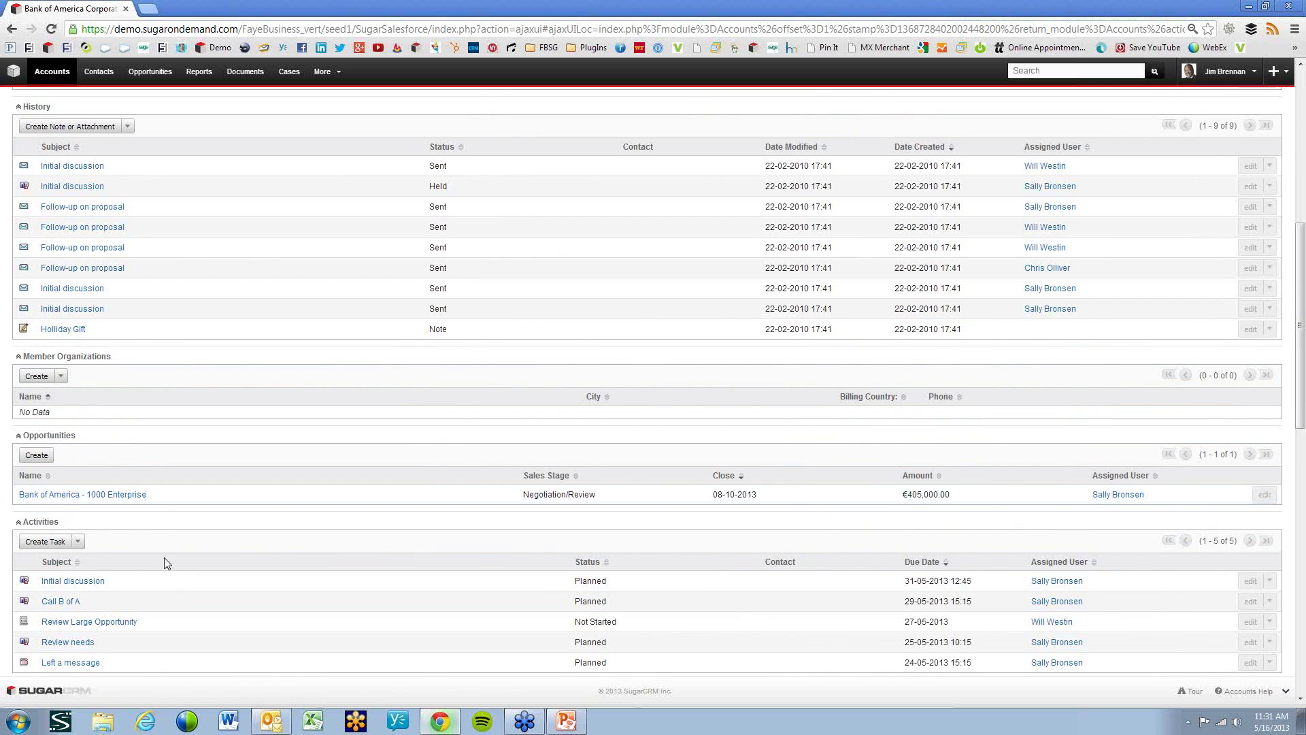
scroll(166, 510, up, 7)
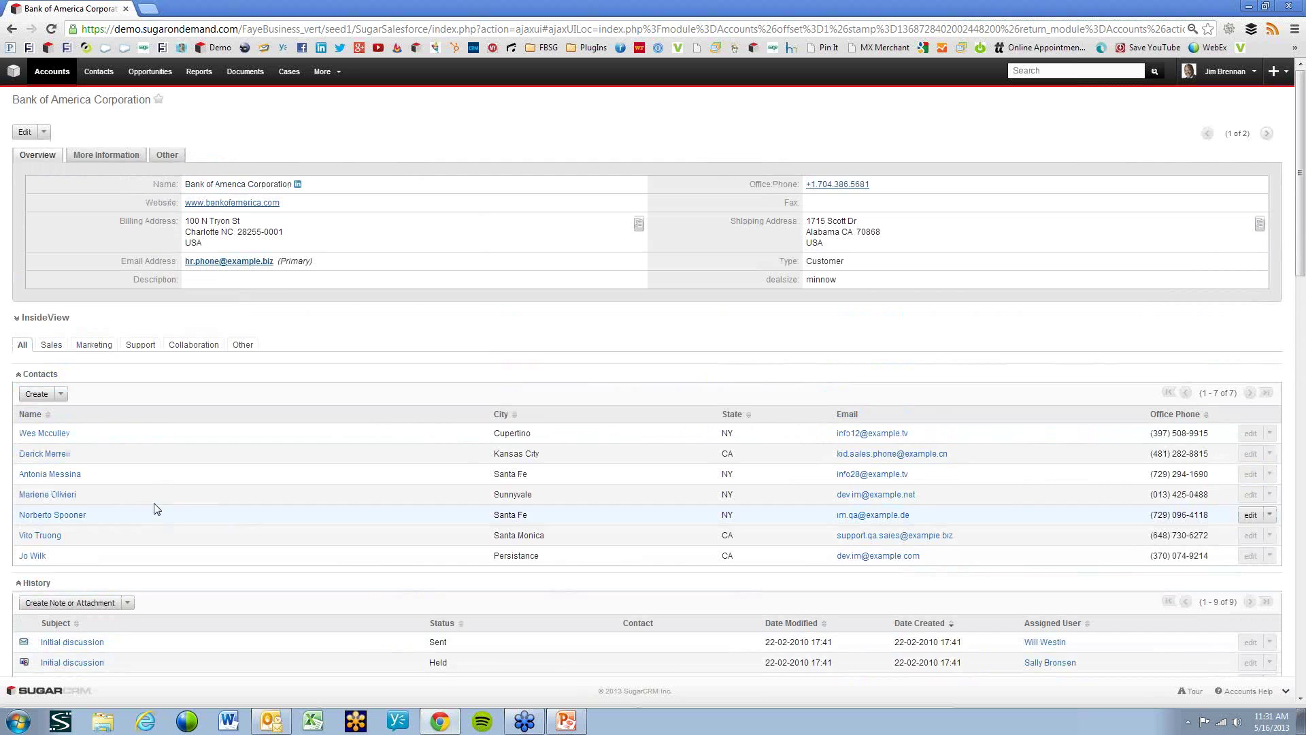
- Move the History subpanel above Contacts on the account page, and try to move the Activities subpanel above Member Organizations
scroll(140, 571, down, 2)
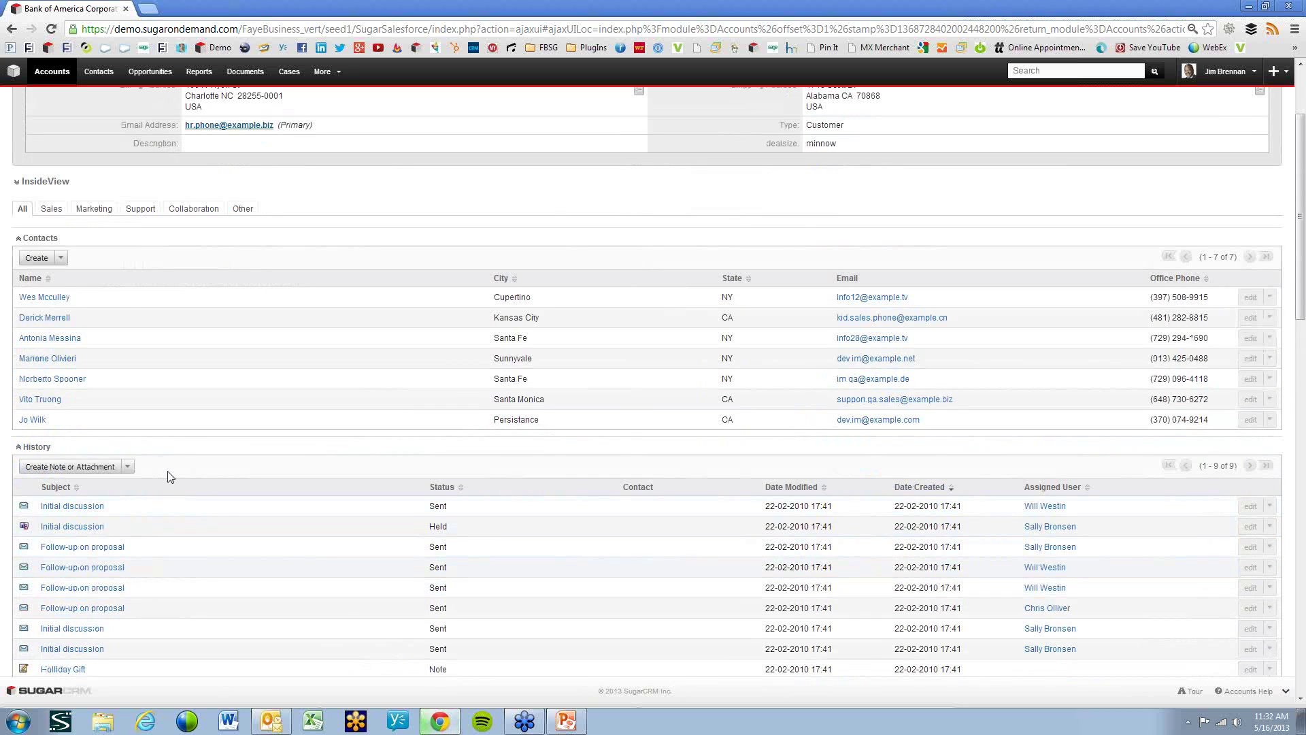
drag(167, 467, 154, 306)
click(175, 530)
drag(172, 467, 128, 471)
drag(30, 449, 46, 245)
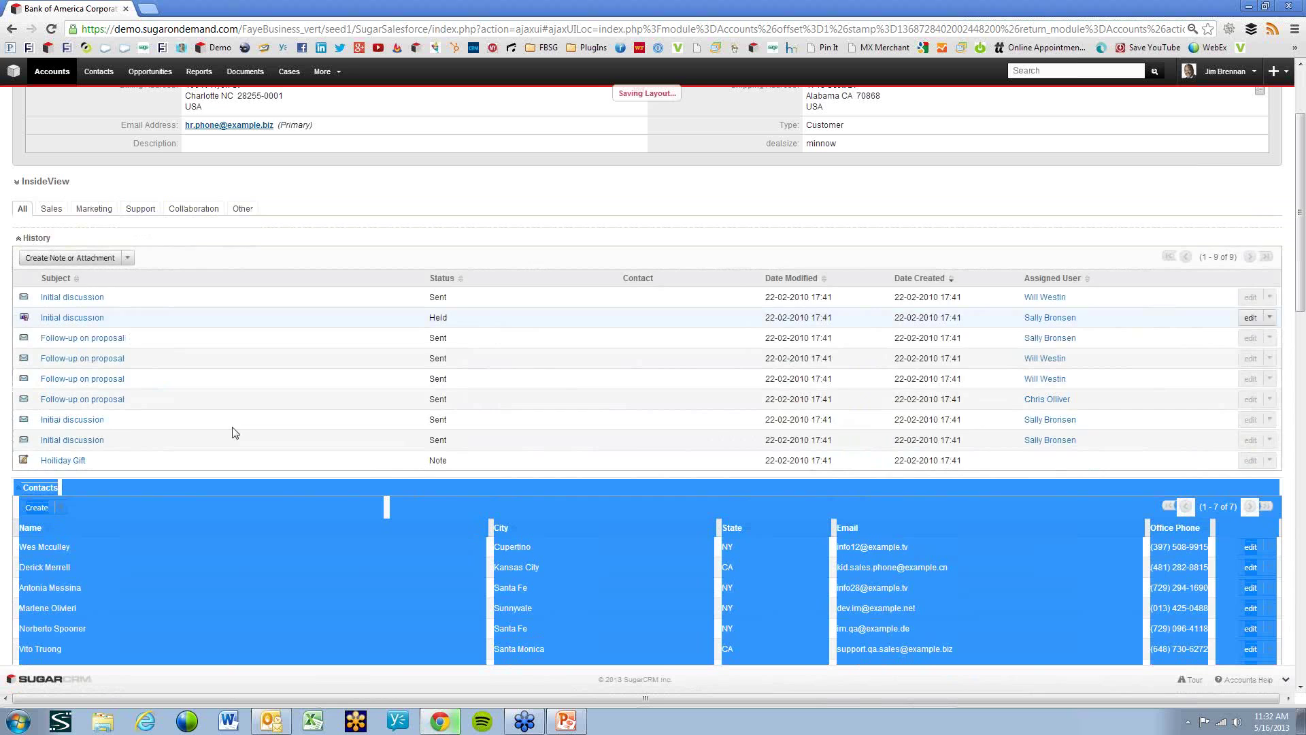
click(510, 475)
scroll(251, 545, down, 6)
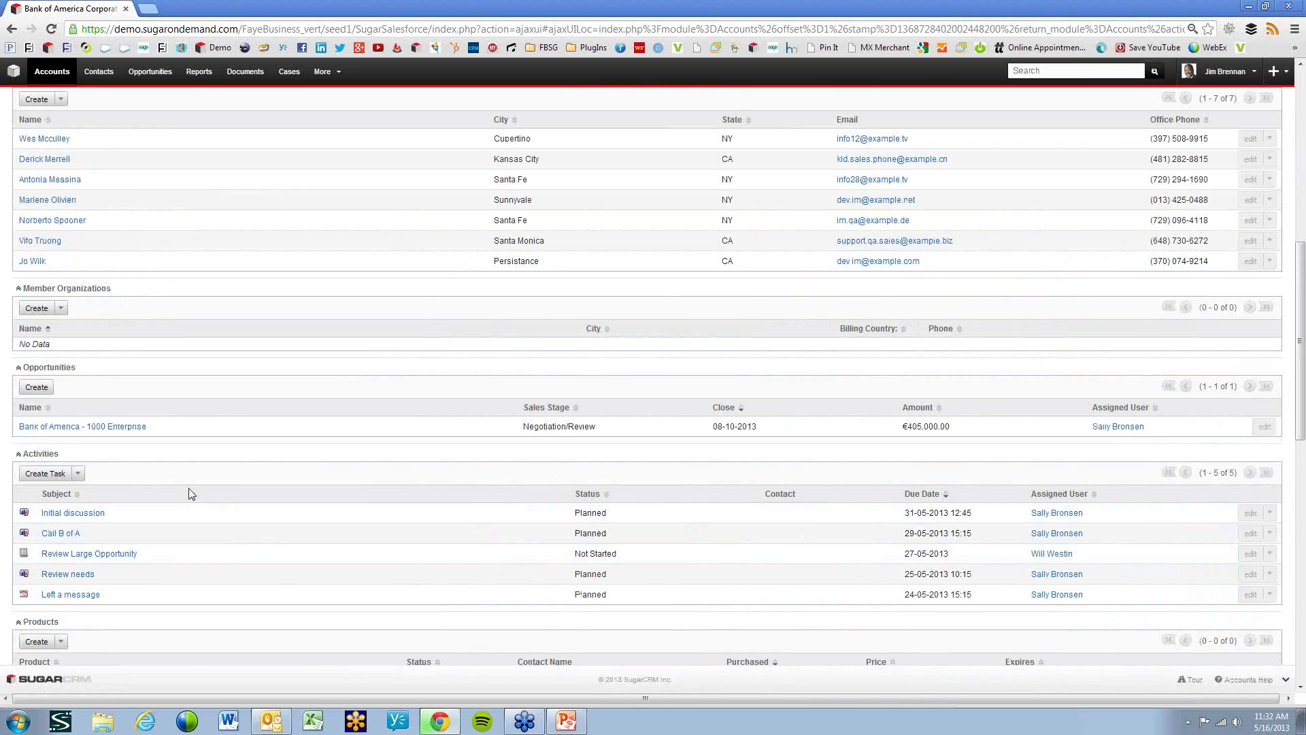
drag(158, 471, 96, 288)
- Review the account's More Information and Other details, and return to its Overview
scroll(288, 405, up, 10)
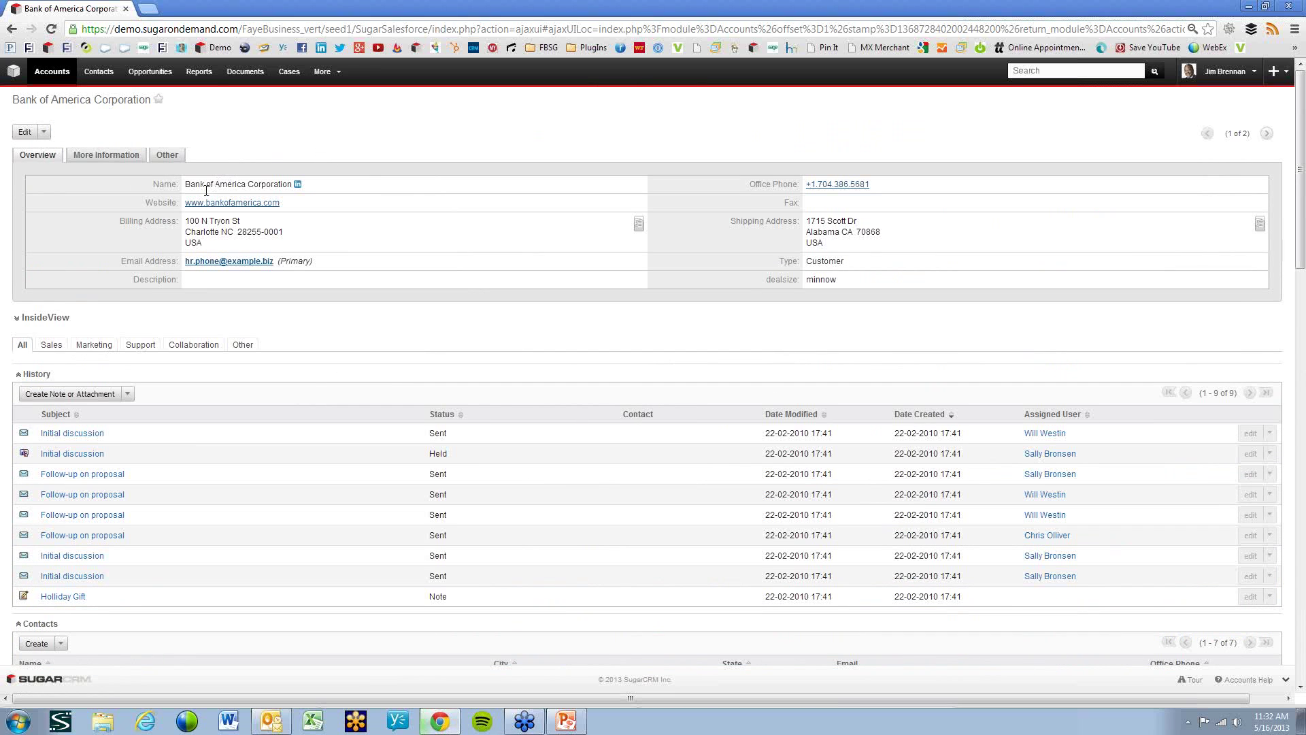
click(97, 160)
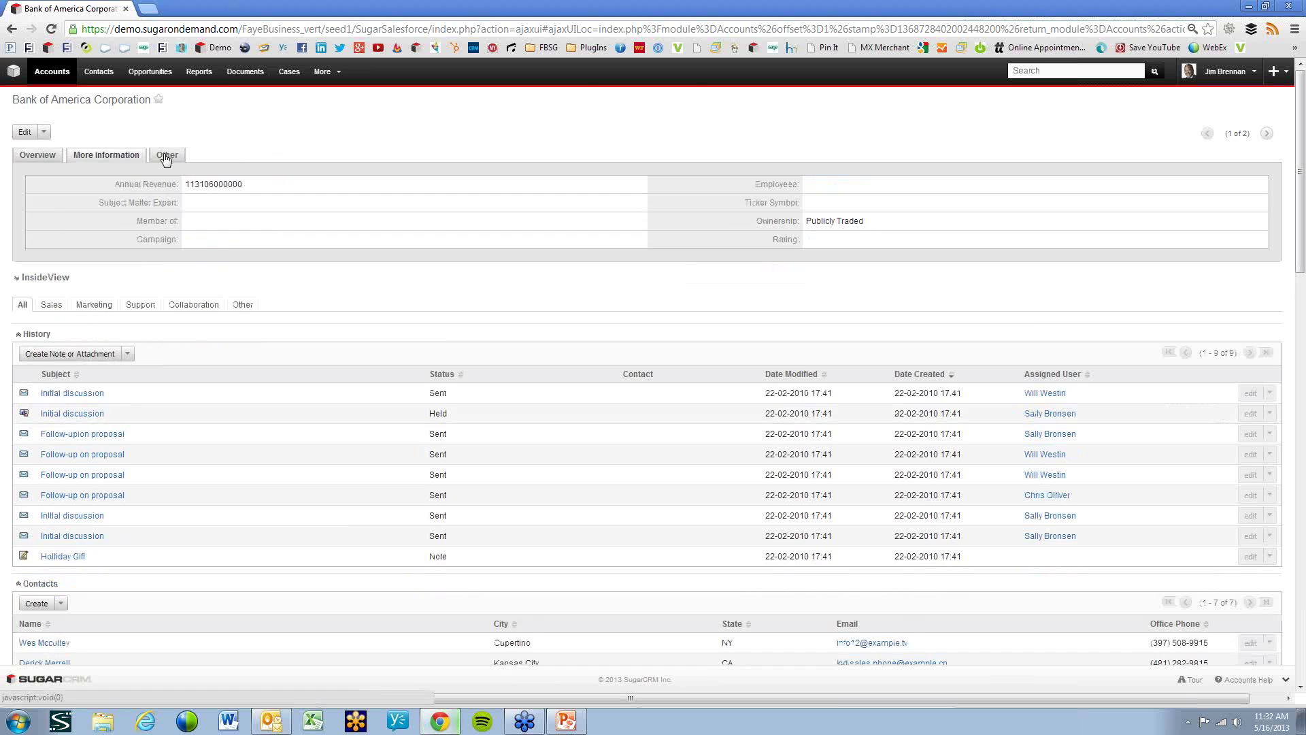
click(167, 161)
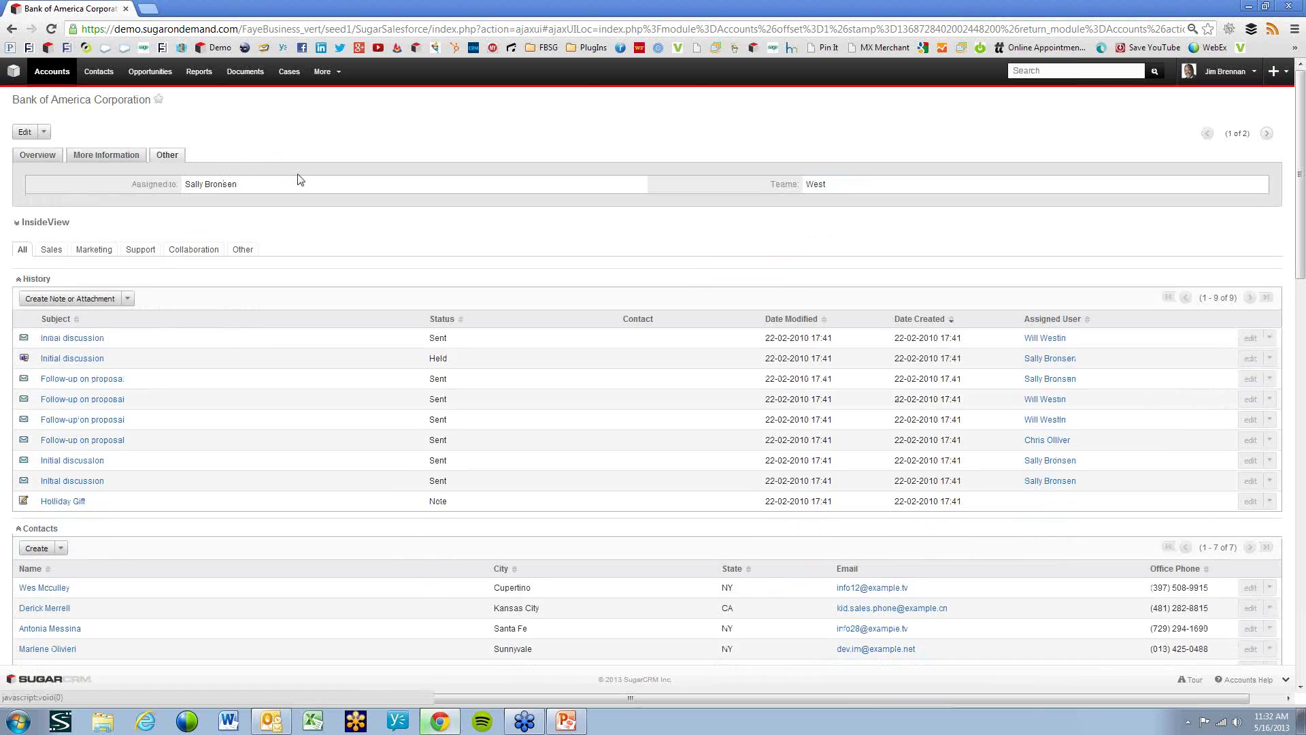
click(32, 156)
- Open the Accounts module's EditView layout in Studio from the administration area
click(1255, 72)
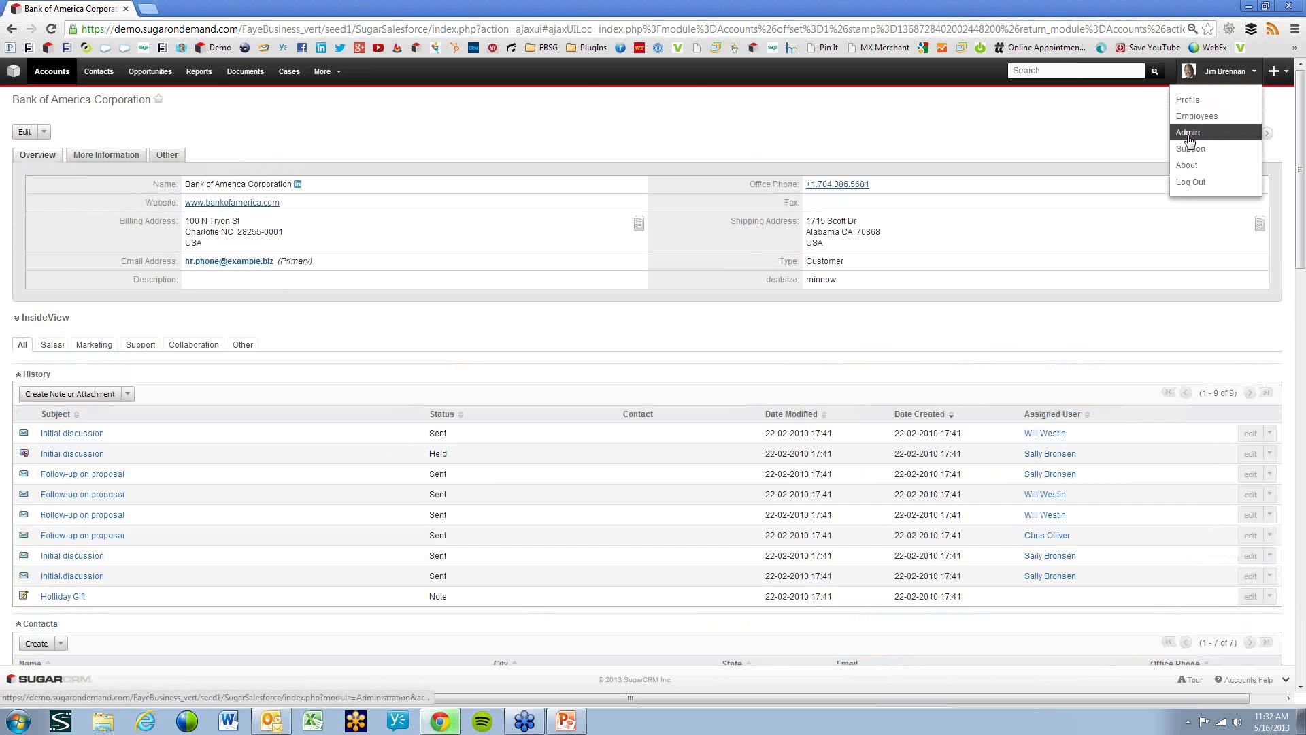
click(1188, 133)
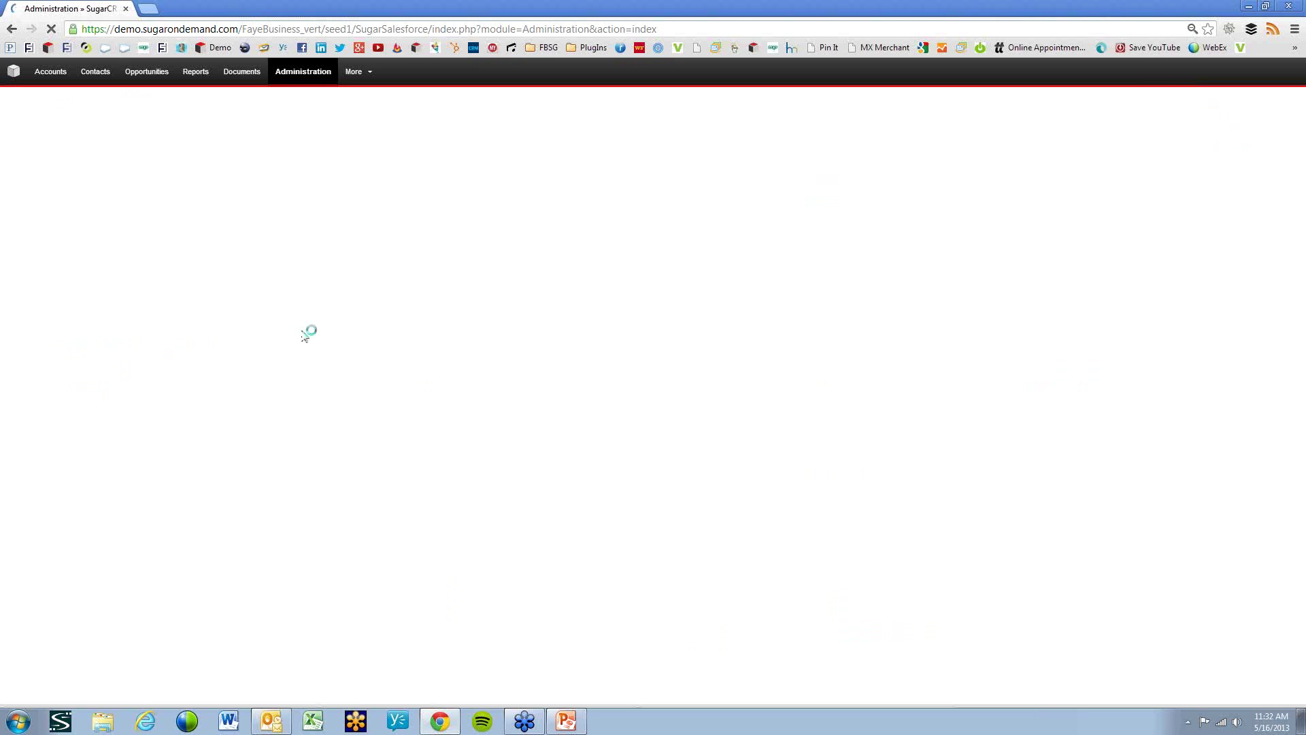
scroll(136, 422, down, 4)
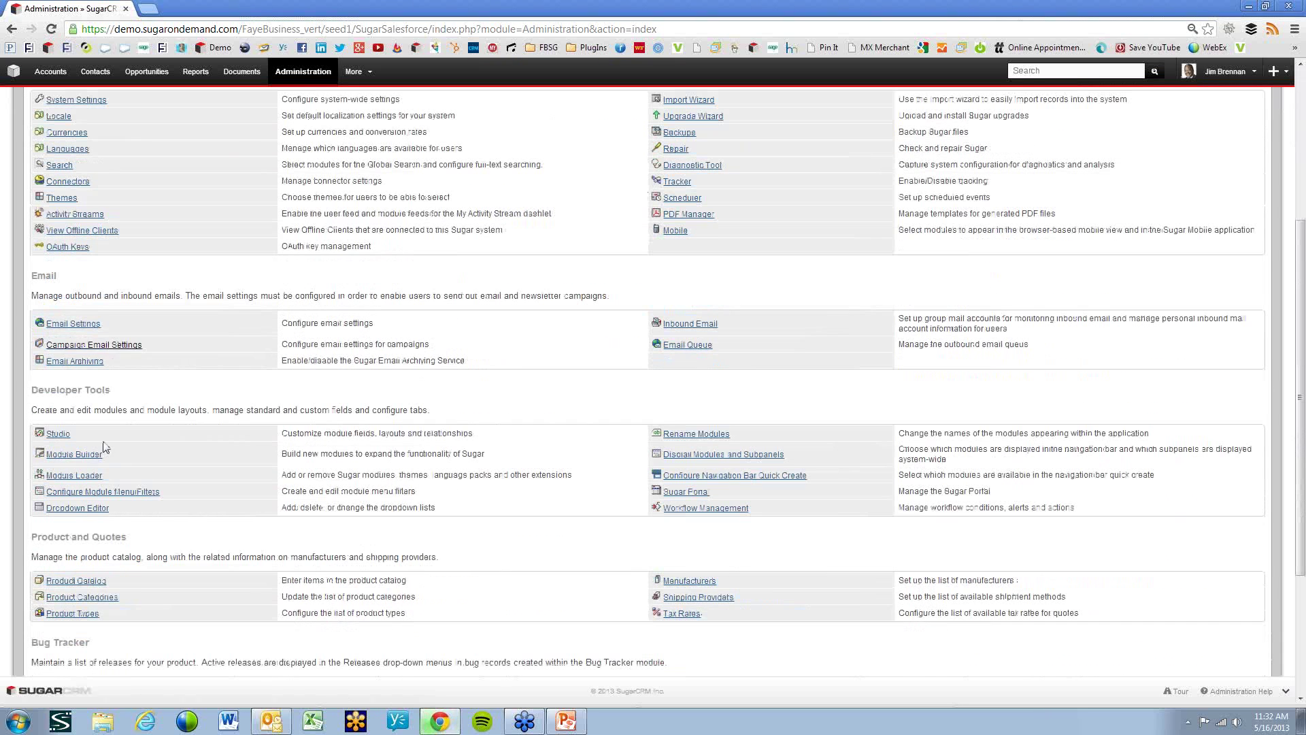
click(59, 435)
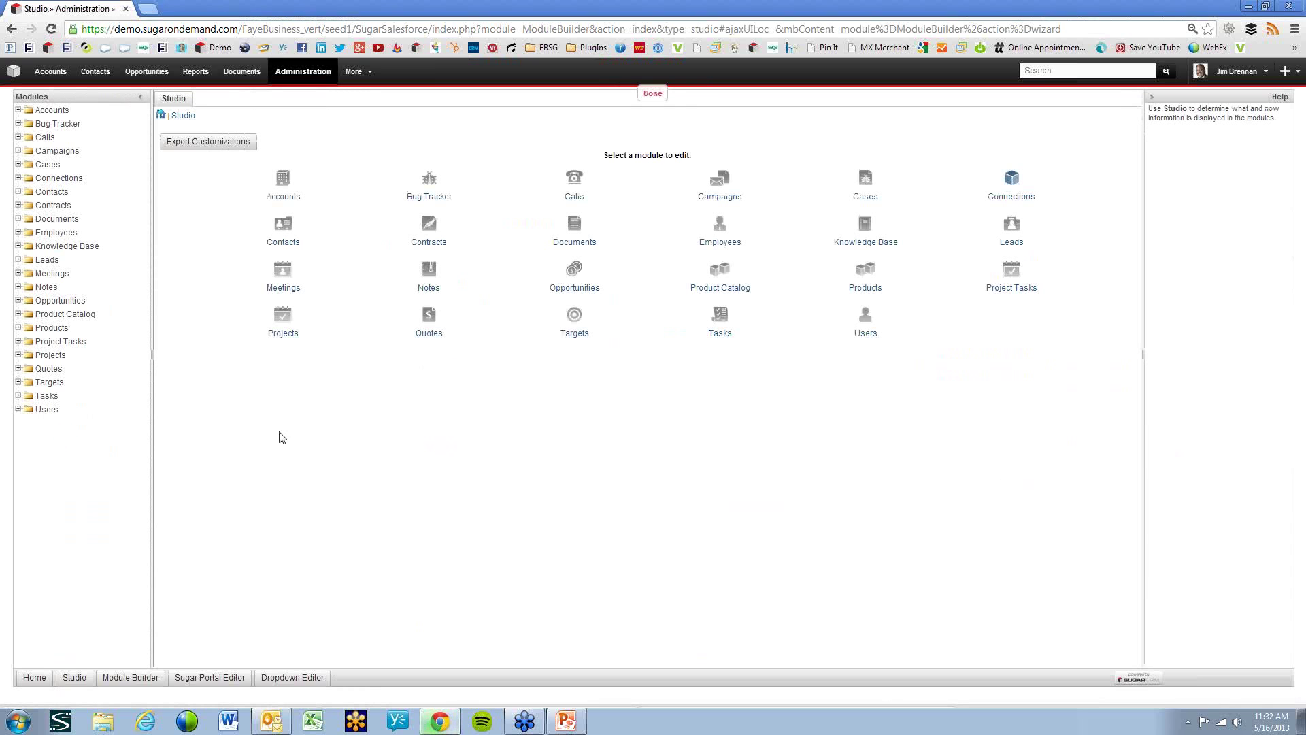
click(284, 187)
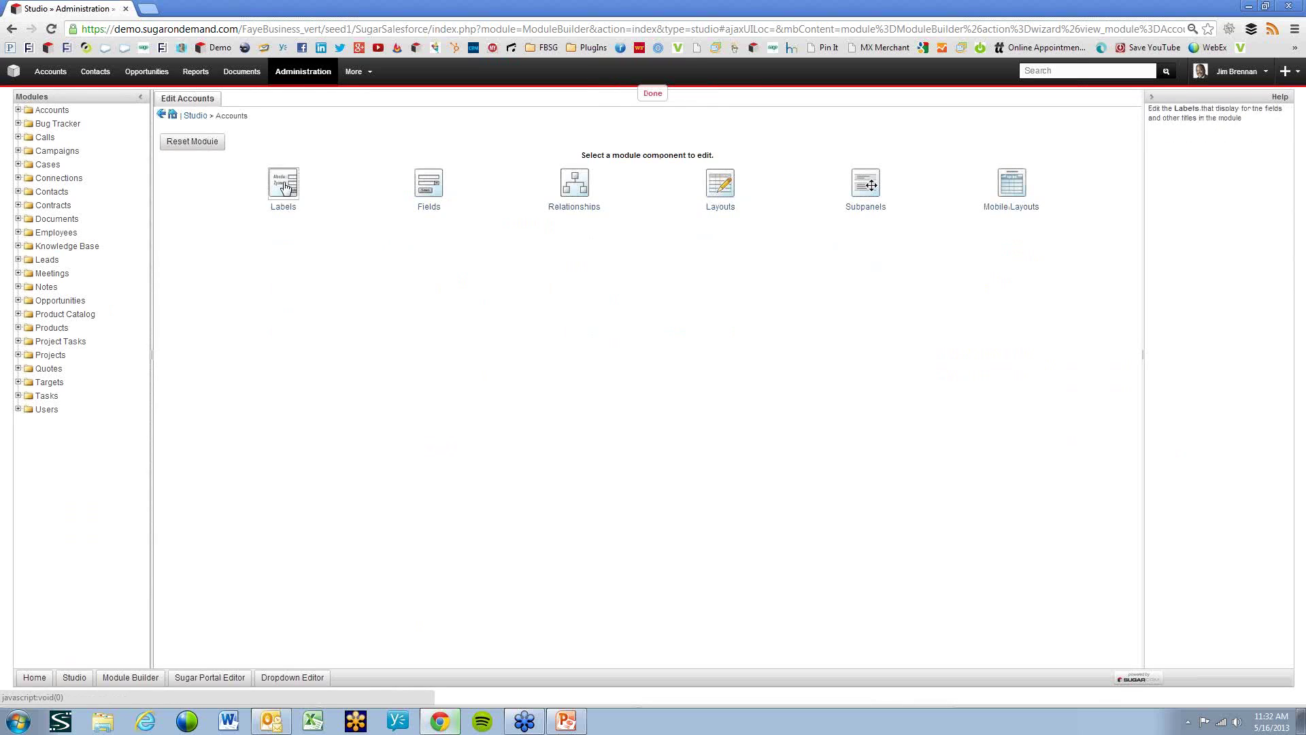
click(714, 193)
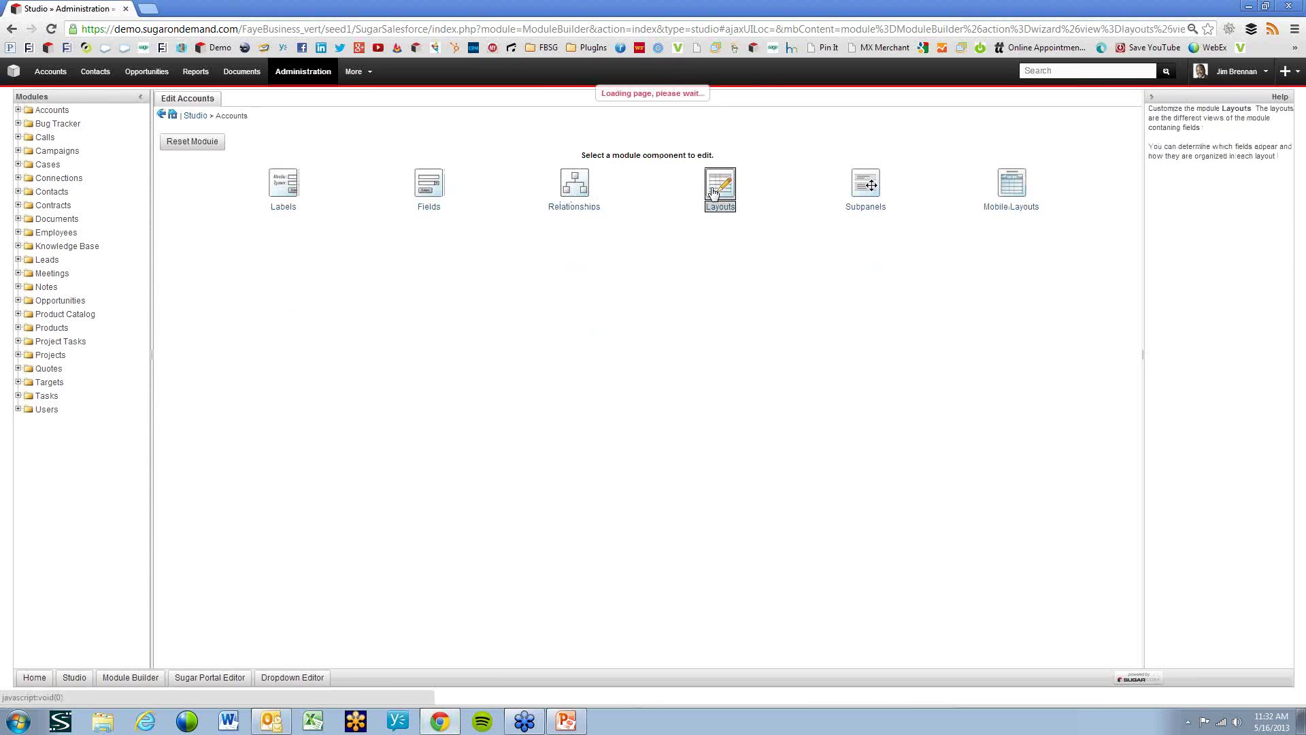
click(279, 179)
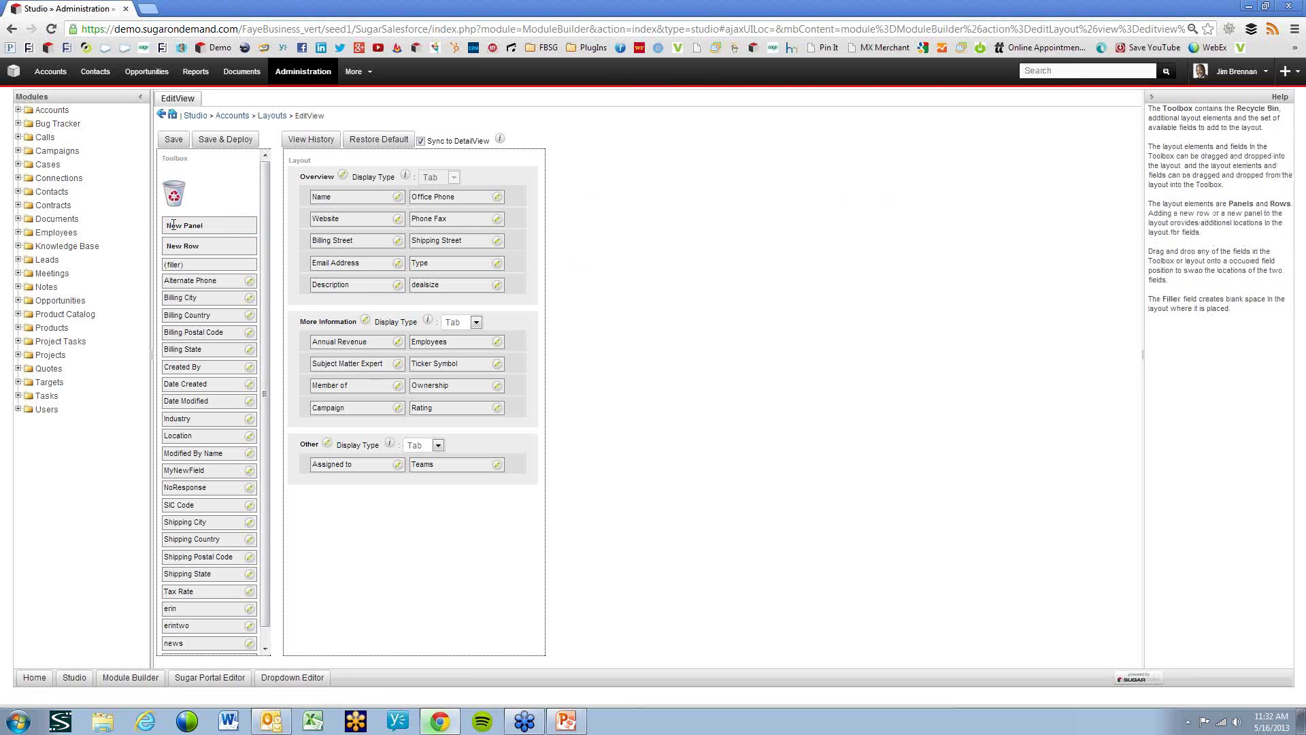
- Add a new panel to the Accounts EditView layout and place it below the Other panel
drag(174, 224, 329, 578)
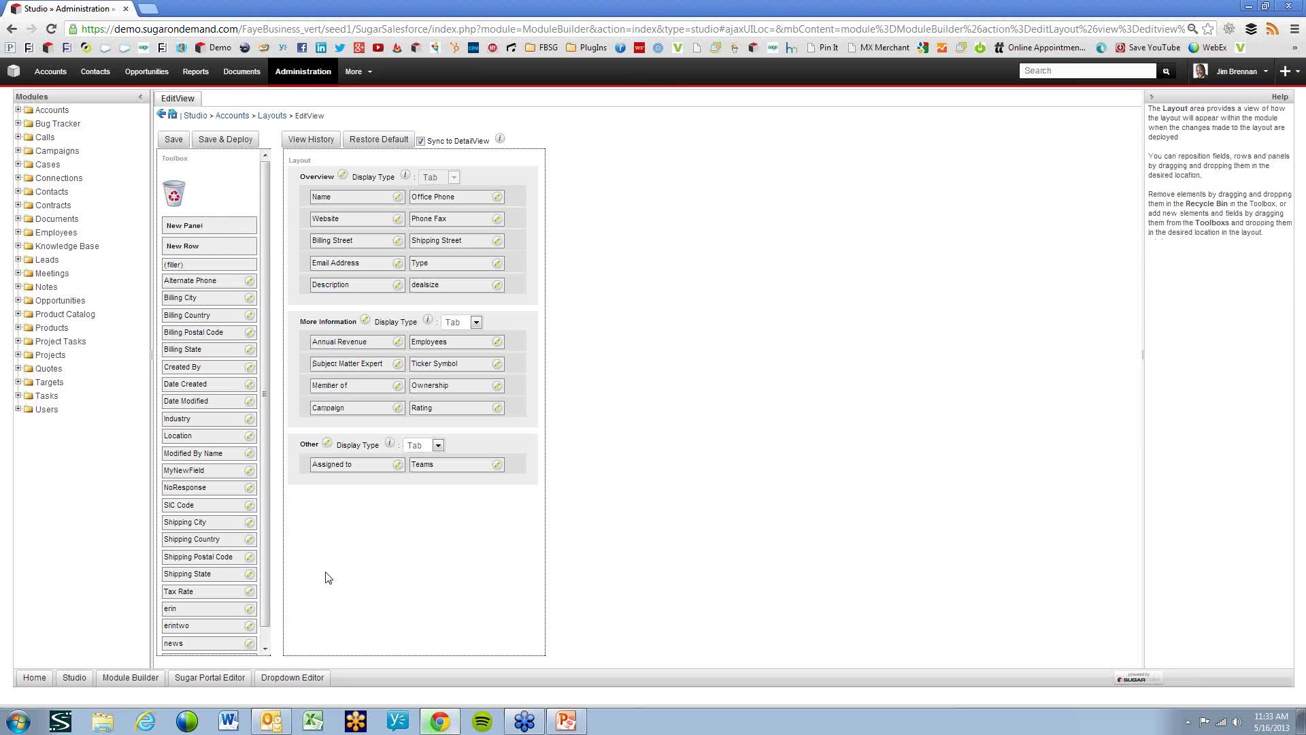
drag(212, 225, 348, 532)
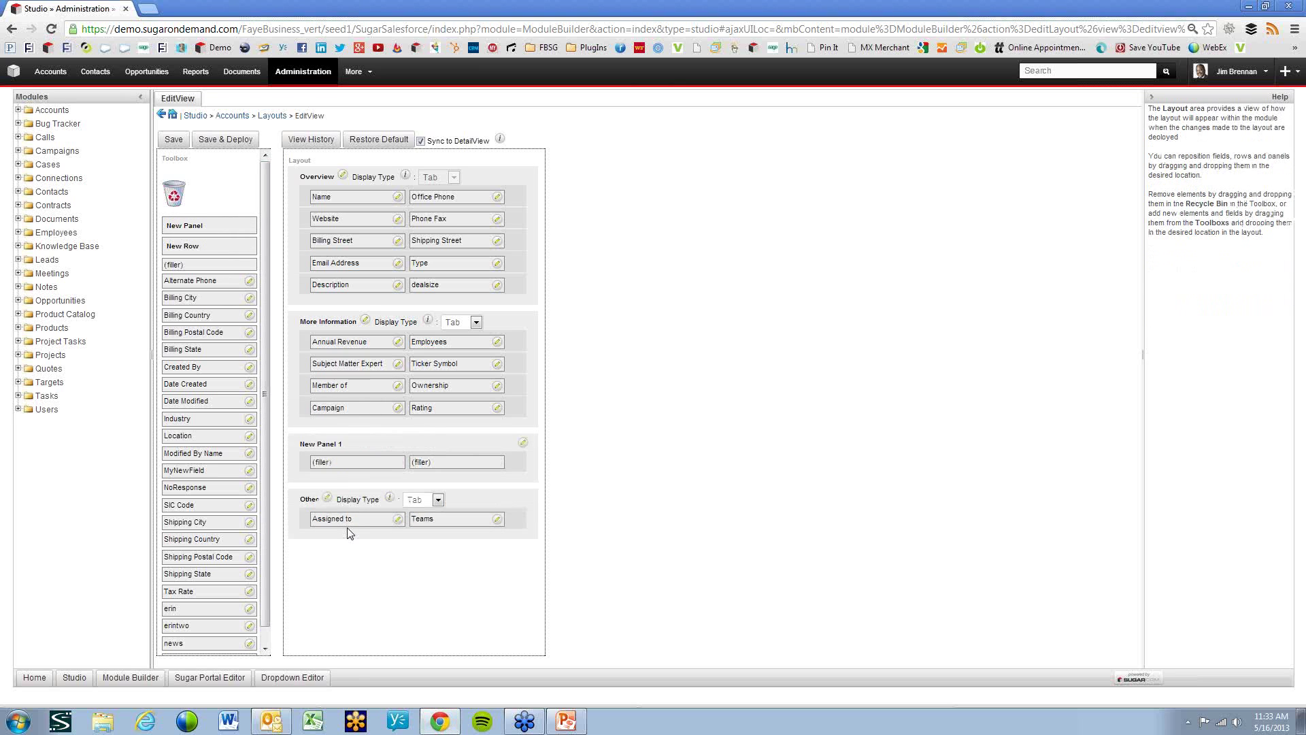
drag(362, 437, 364, 542)
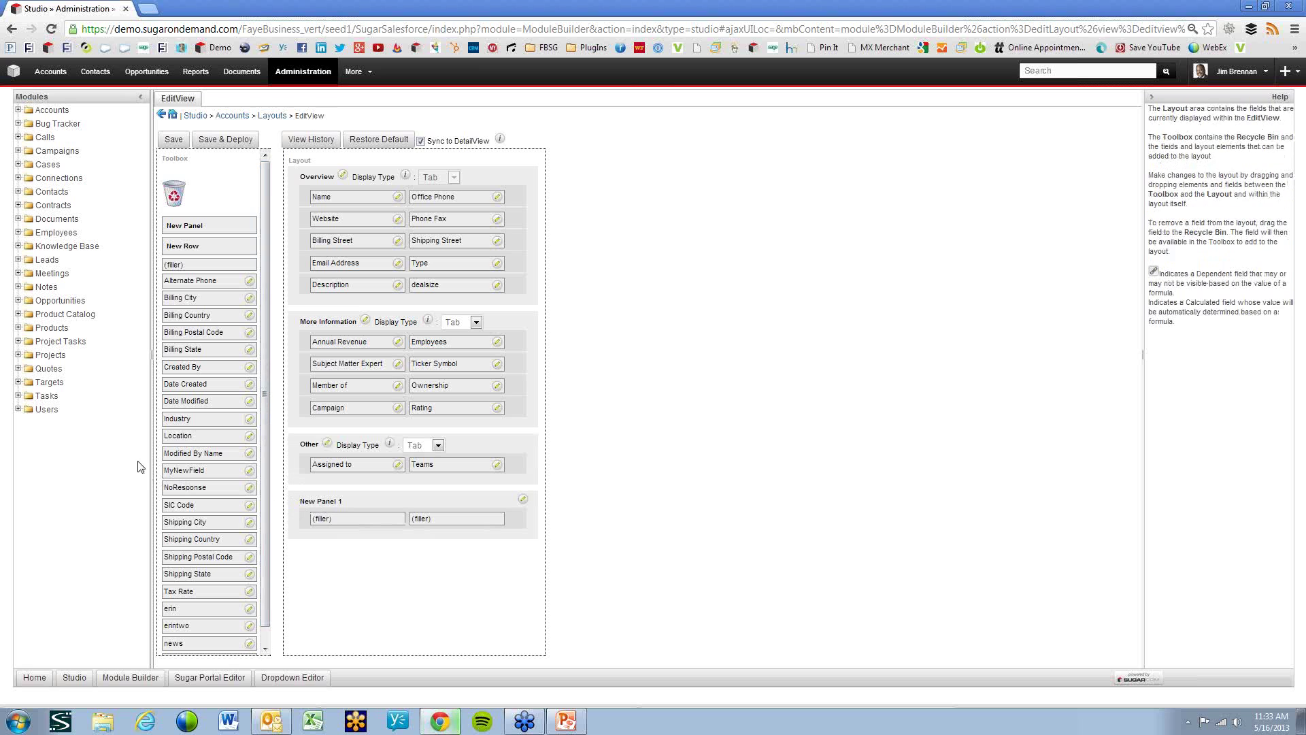
- Place the Location field in the first slot of the new panel and set the panel's label to Location
mouse_move(178, 435)
mouse_down()
mouse_move(323, 518)
mouse_move(338, 502)
mouse_move(437, 502)
mouse_move(347, 502)
mouse_up()
click(525, 504)
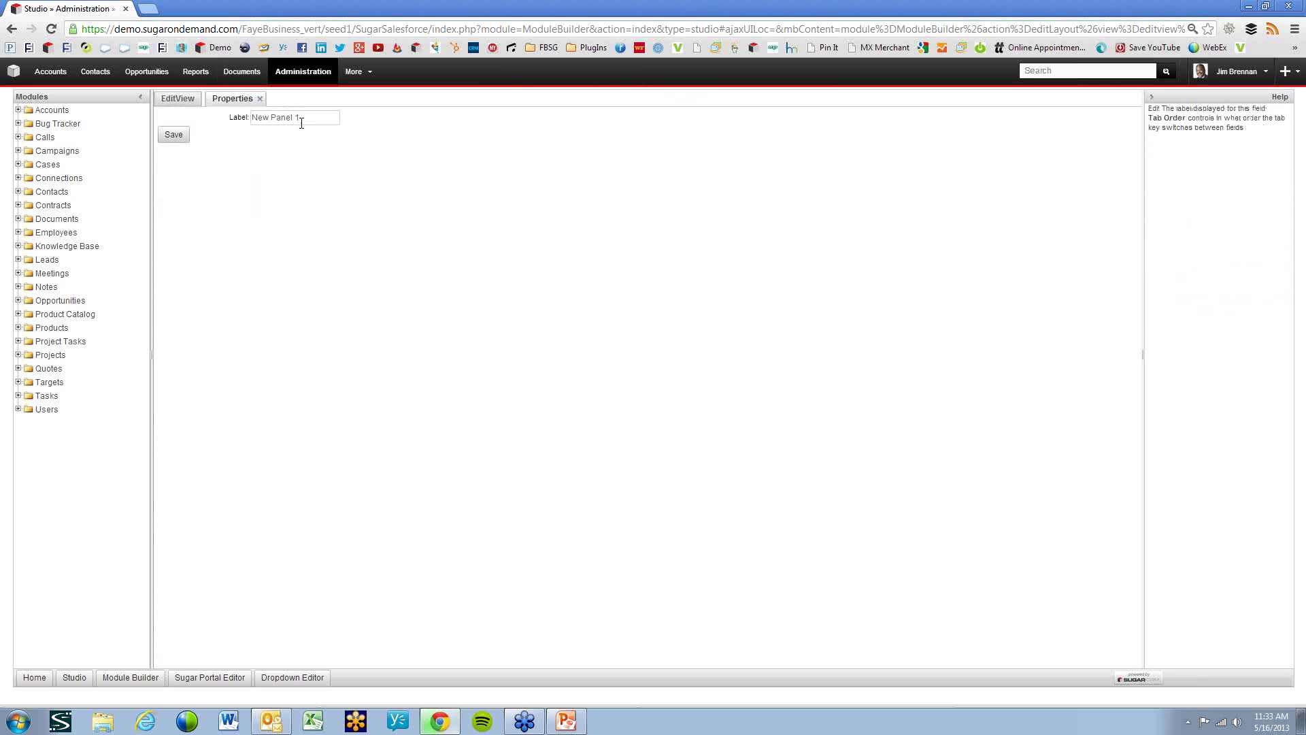
drag(302, 123, 235, 117)
text(Location)
click(173, 135)
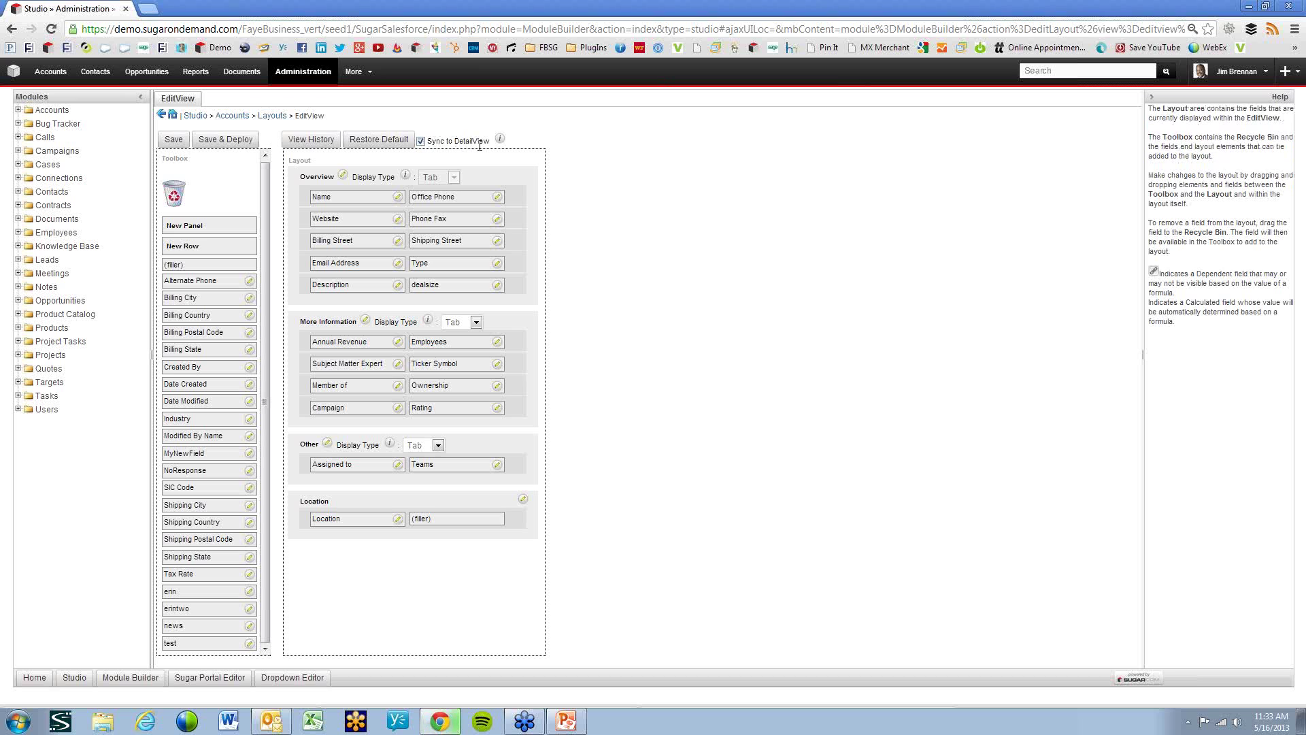
- Save and deploy the Accounts layout, and check the Location panel in the Other details of the Bank of America Corporation account
click(211, 140)
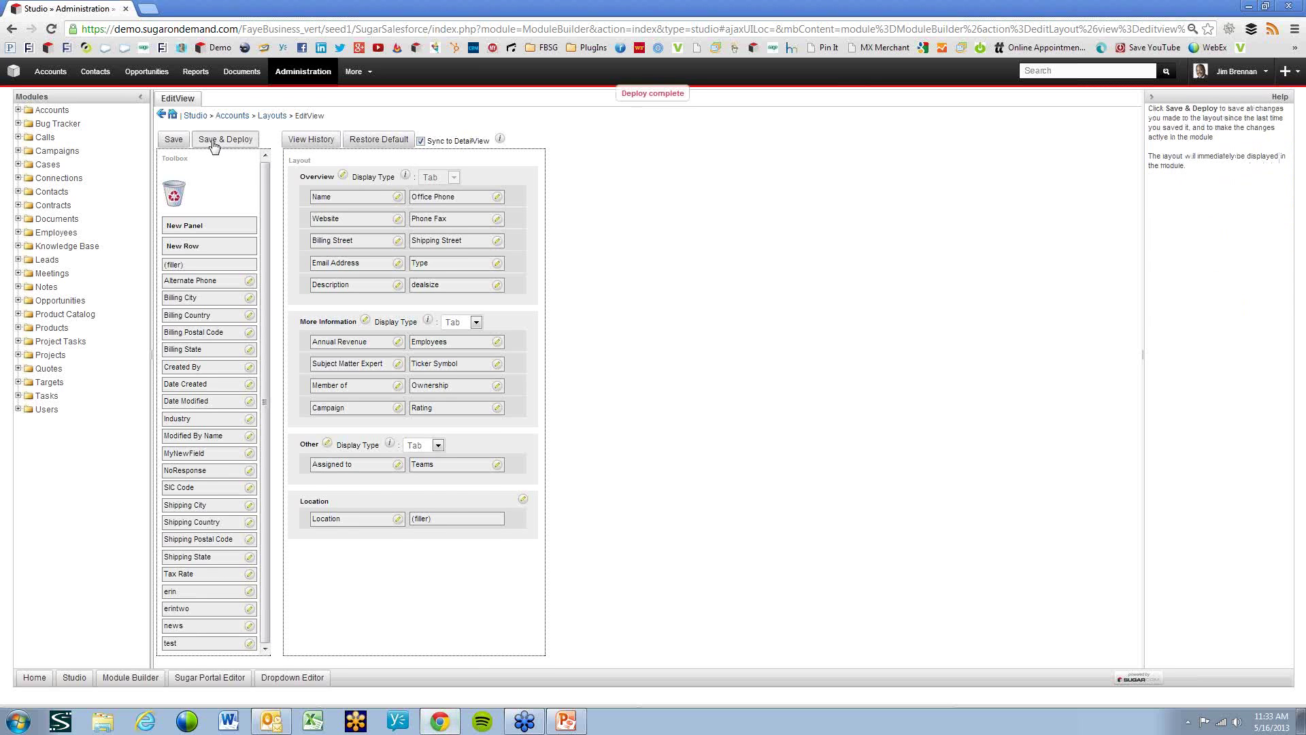
click(172, 139)
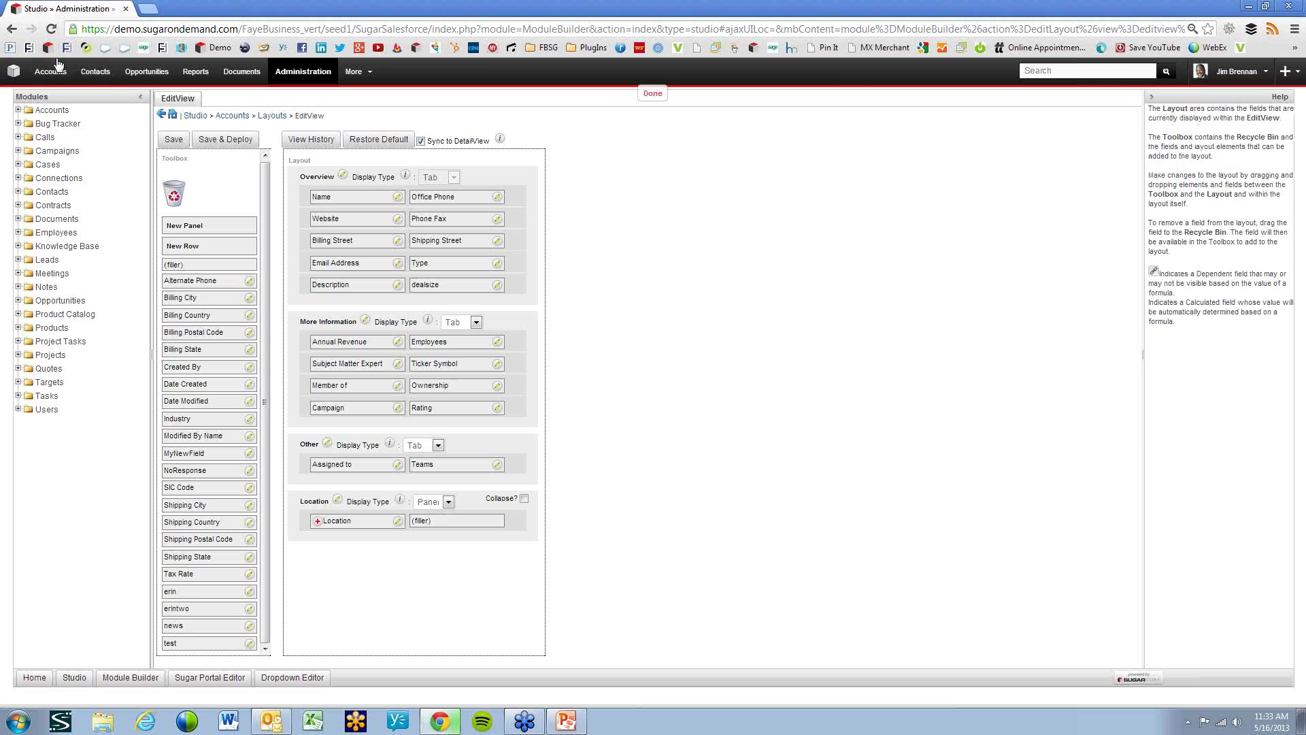
mouse_move(40, 73)
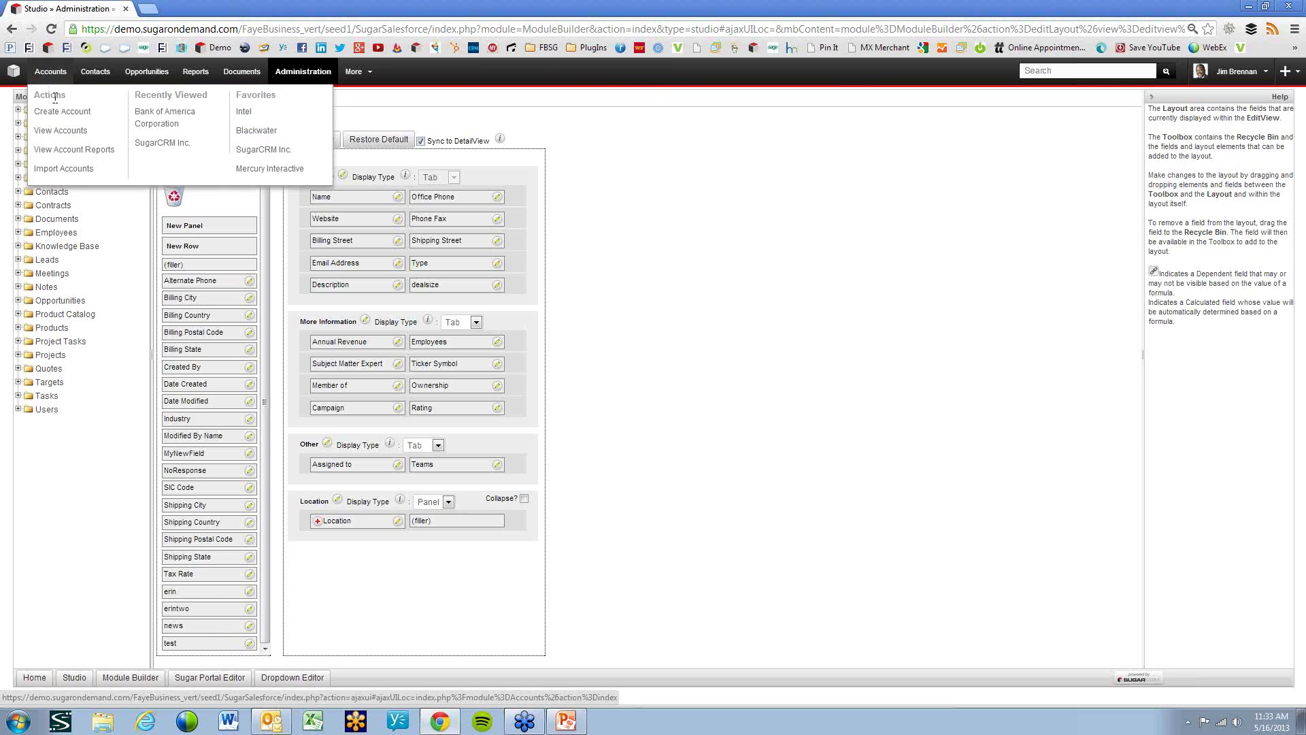
click(148, 120)
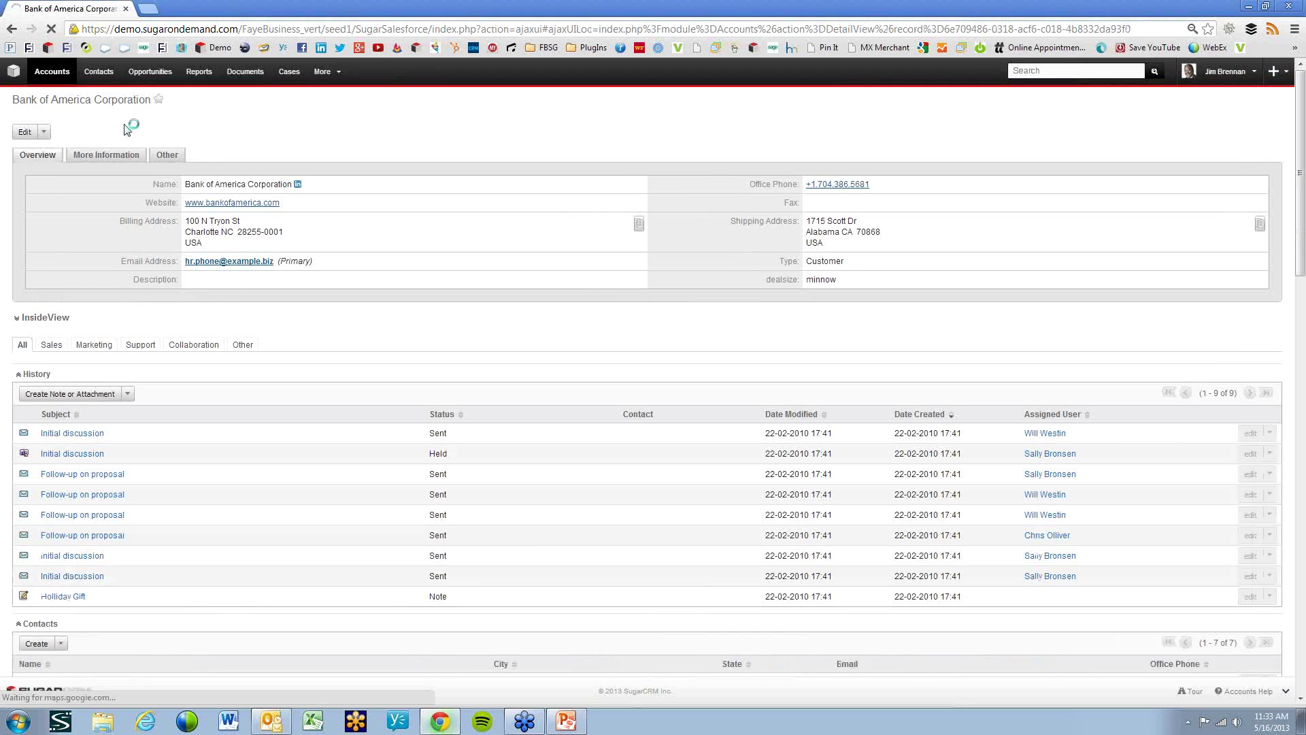
click(164, 157)
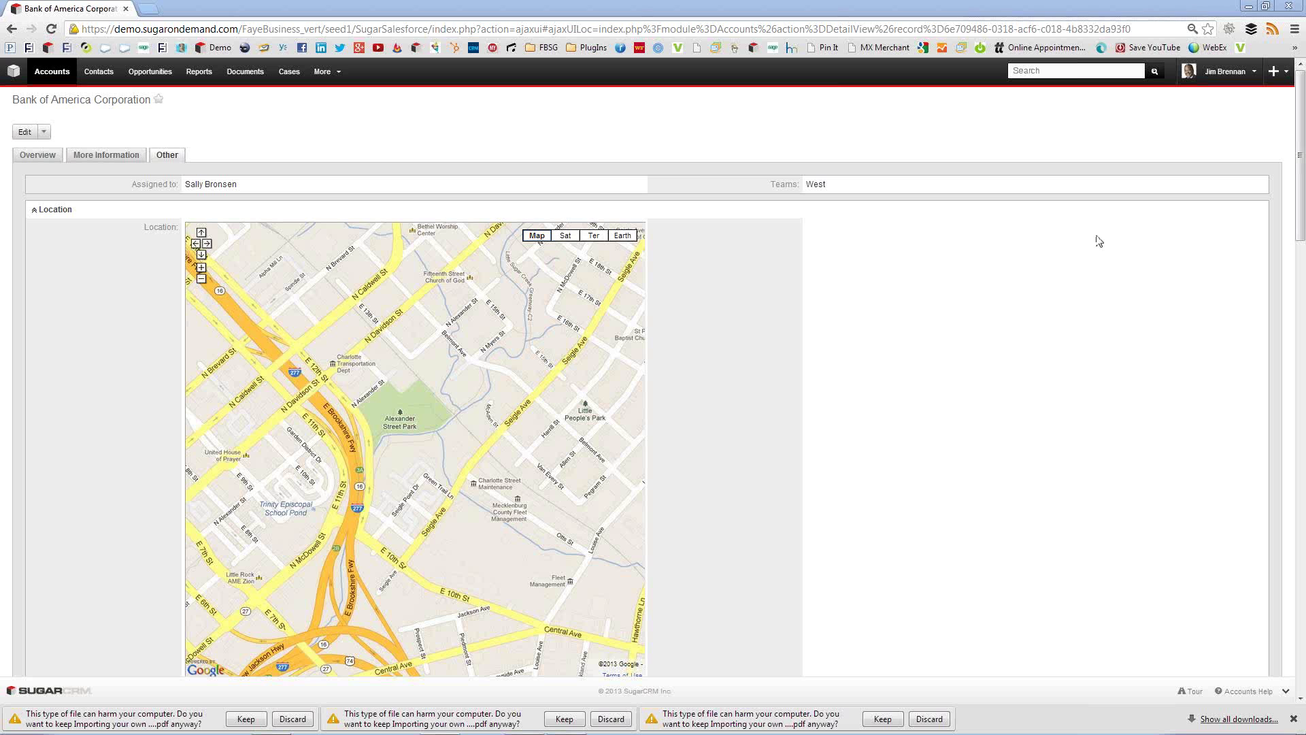
- Switch to the PowerPoint slide show, advance to the Conclusion Q&A Session slide, and end the show
click(1248, 5)
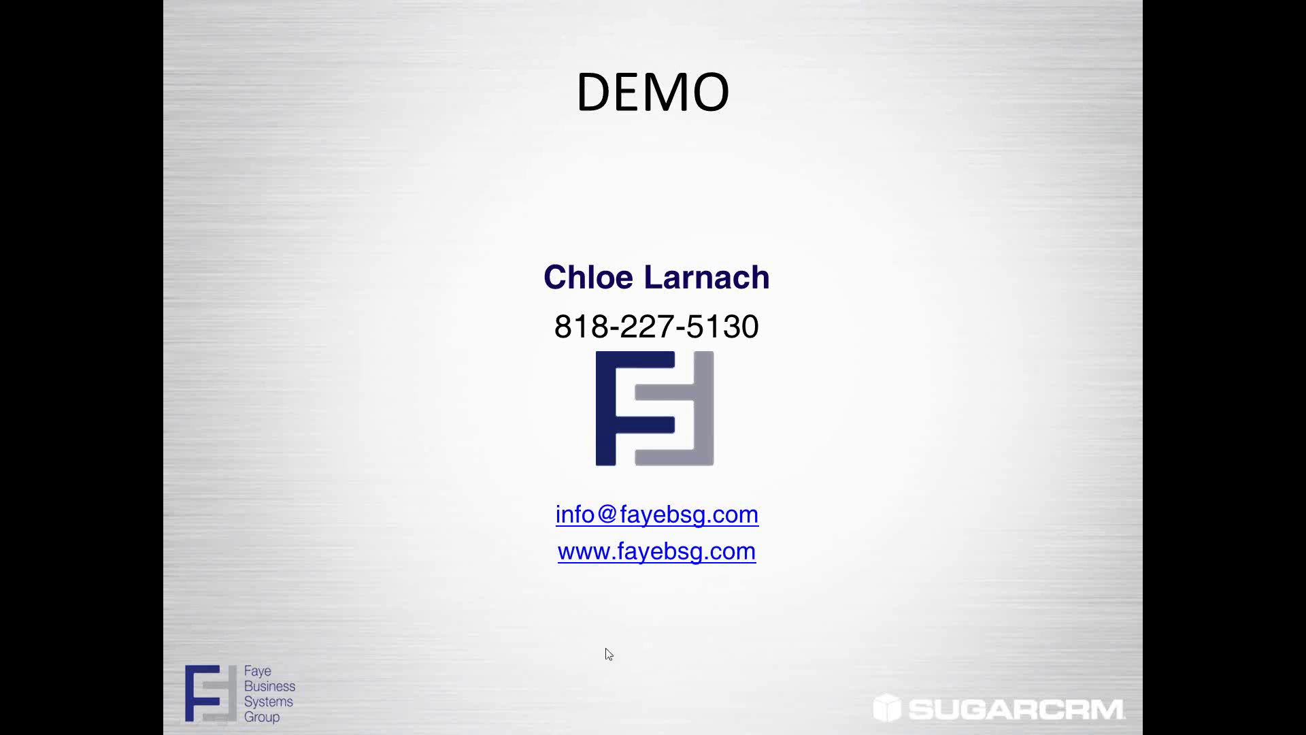
click(608, 653)
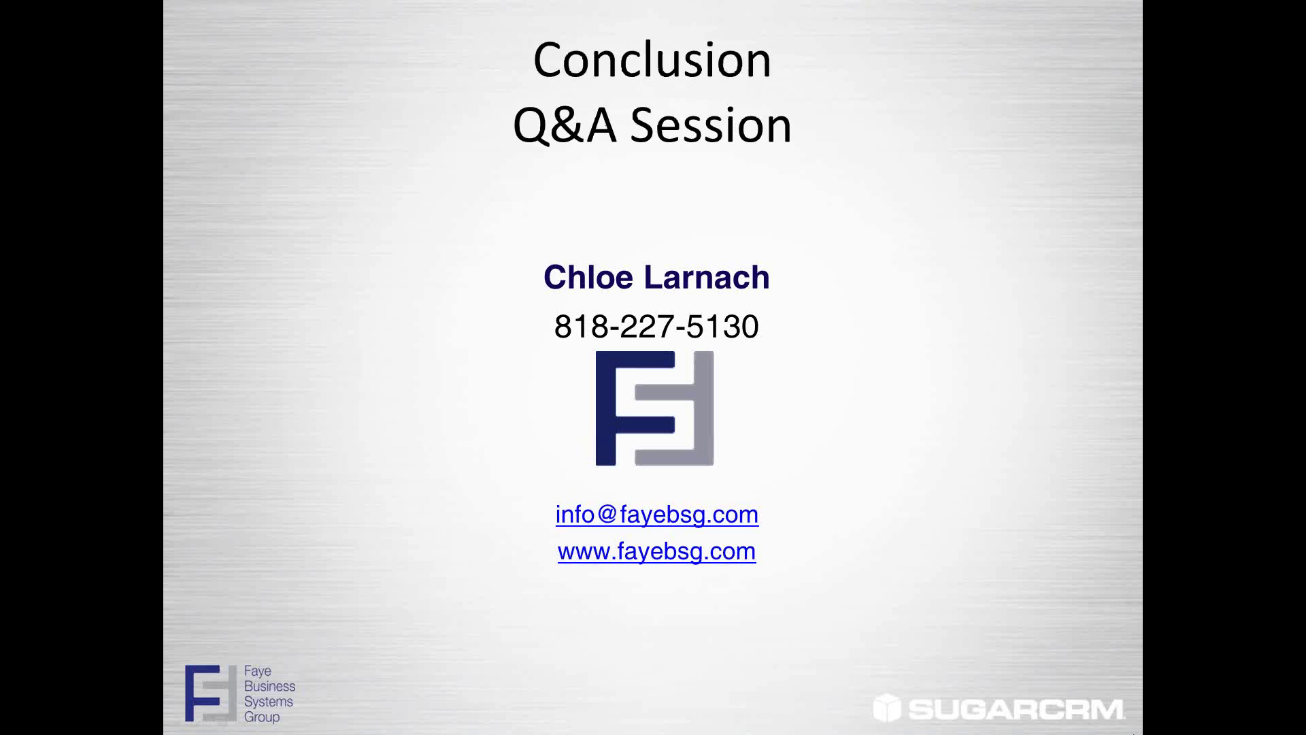
click(1111, 564)
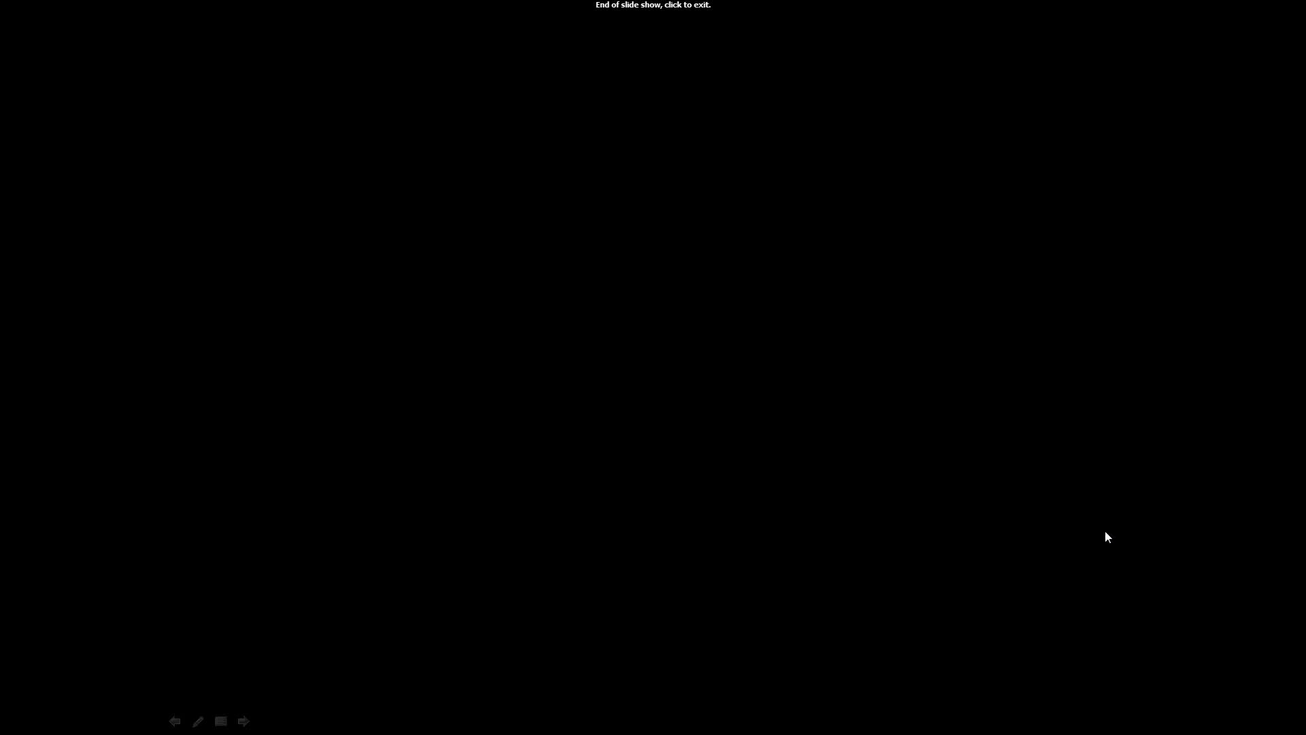
click(652, 11)
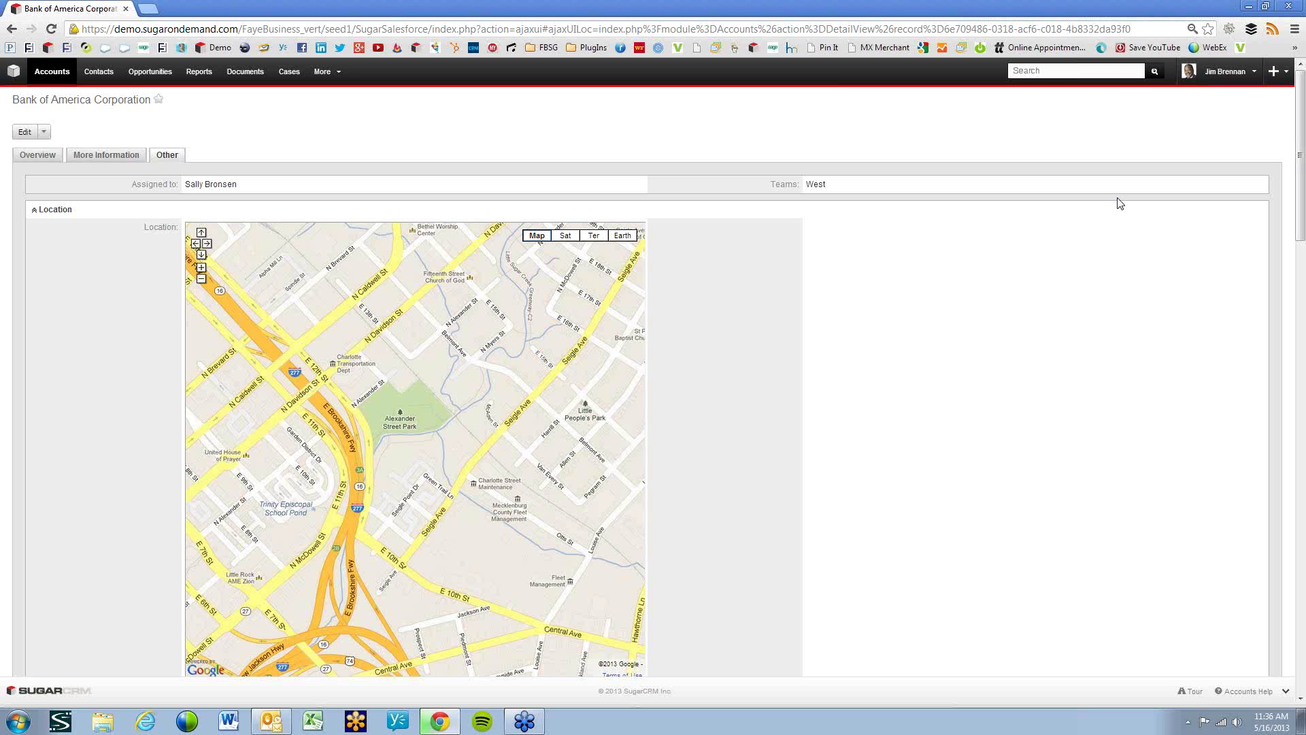
- Expand InsideView on the Bank of America Corporation account and examine its Overview, People and Buzz information
scroll(126, 353, down, 5)
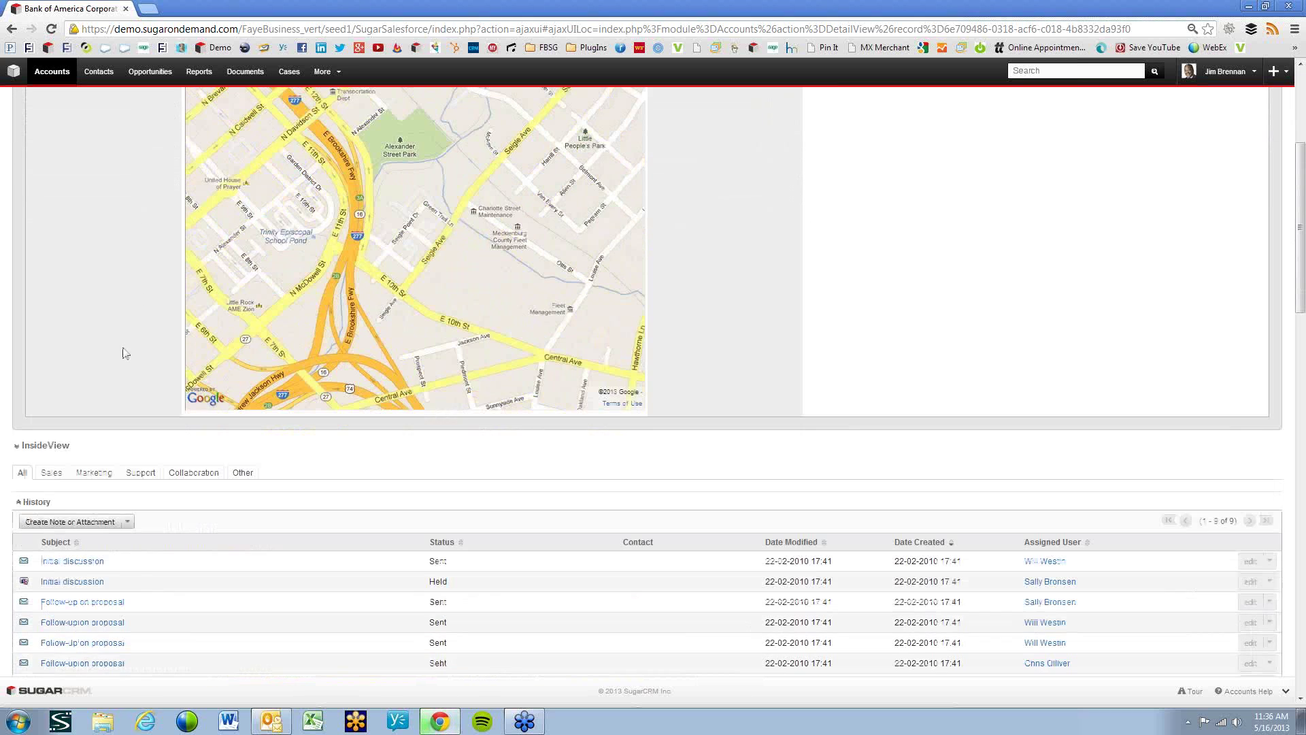
scroll(109, 418, down, 4)
scroll(111, 421, up, 2)
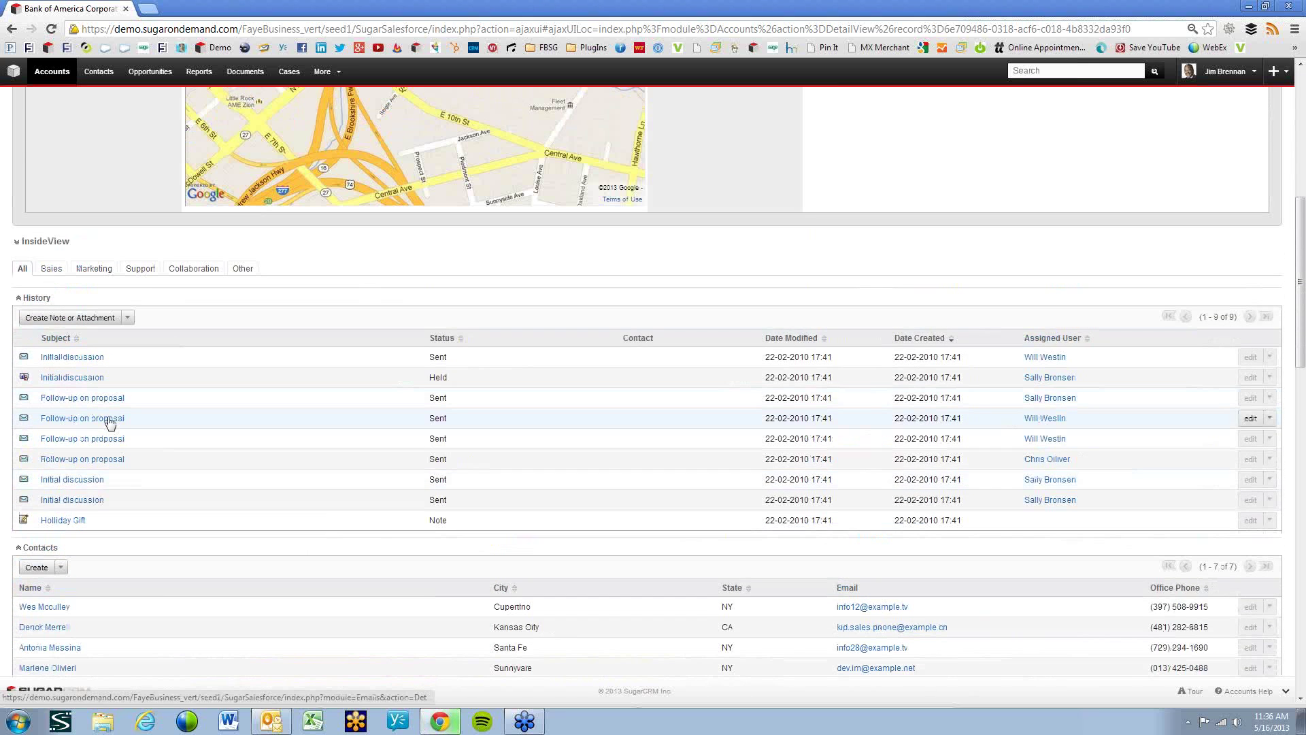
click(17, 243)
scroll(646, 262, down, 1)
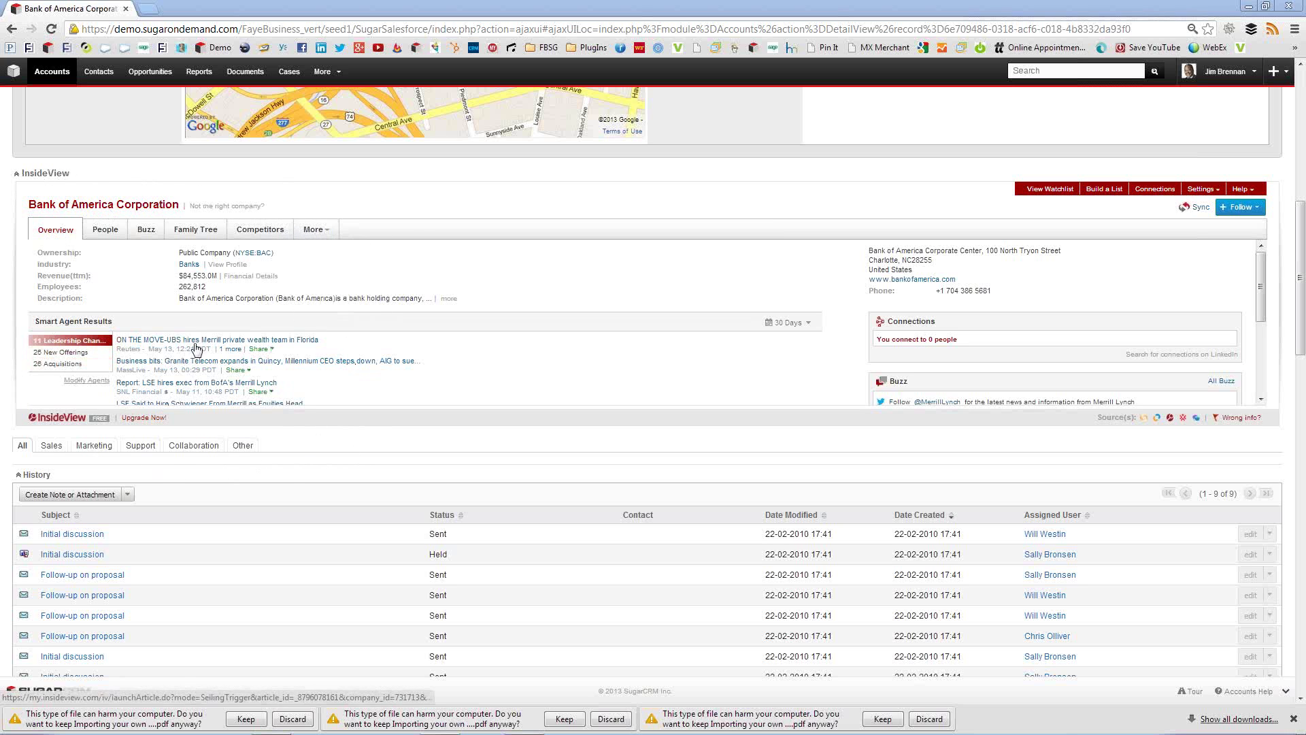
click(107, 231)
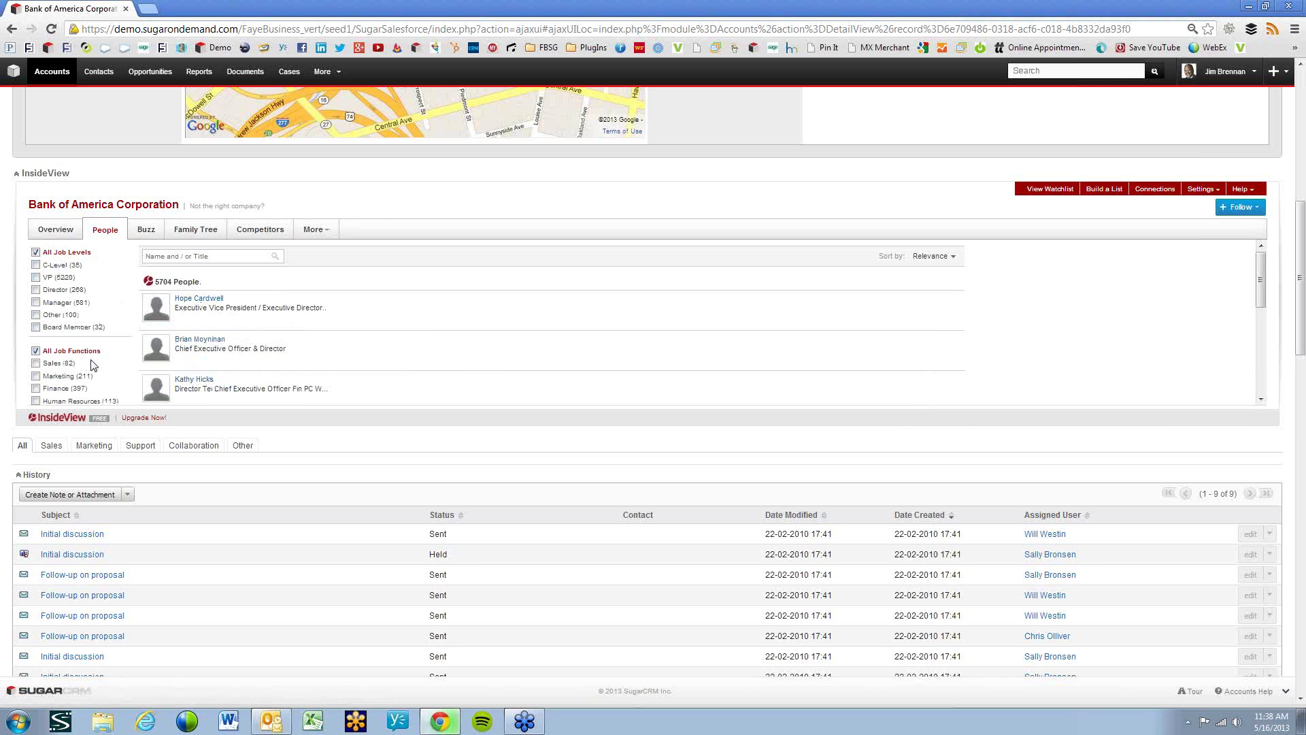
click(146, 231)
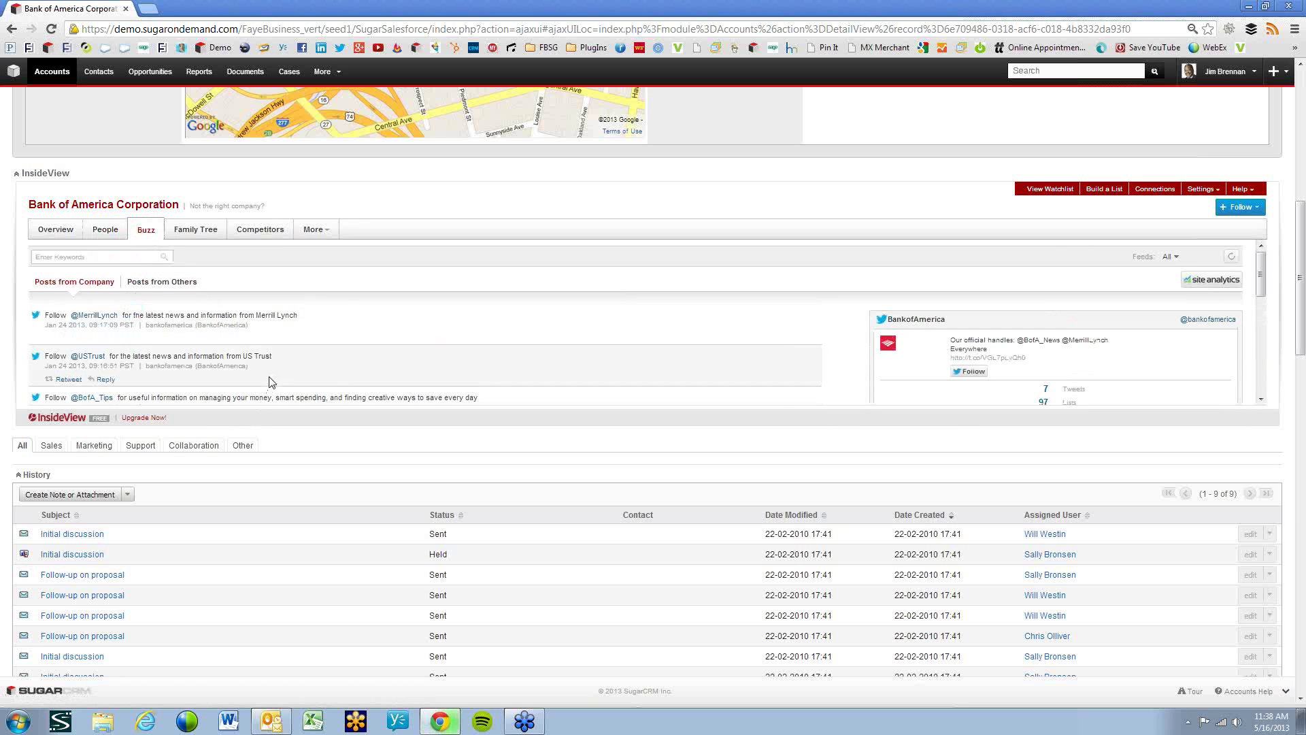
mouse_move(133, 366)
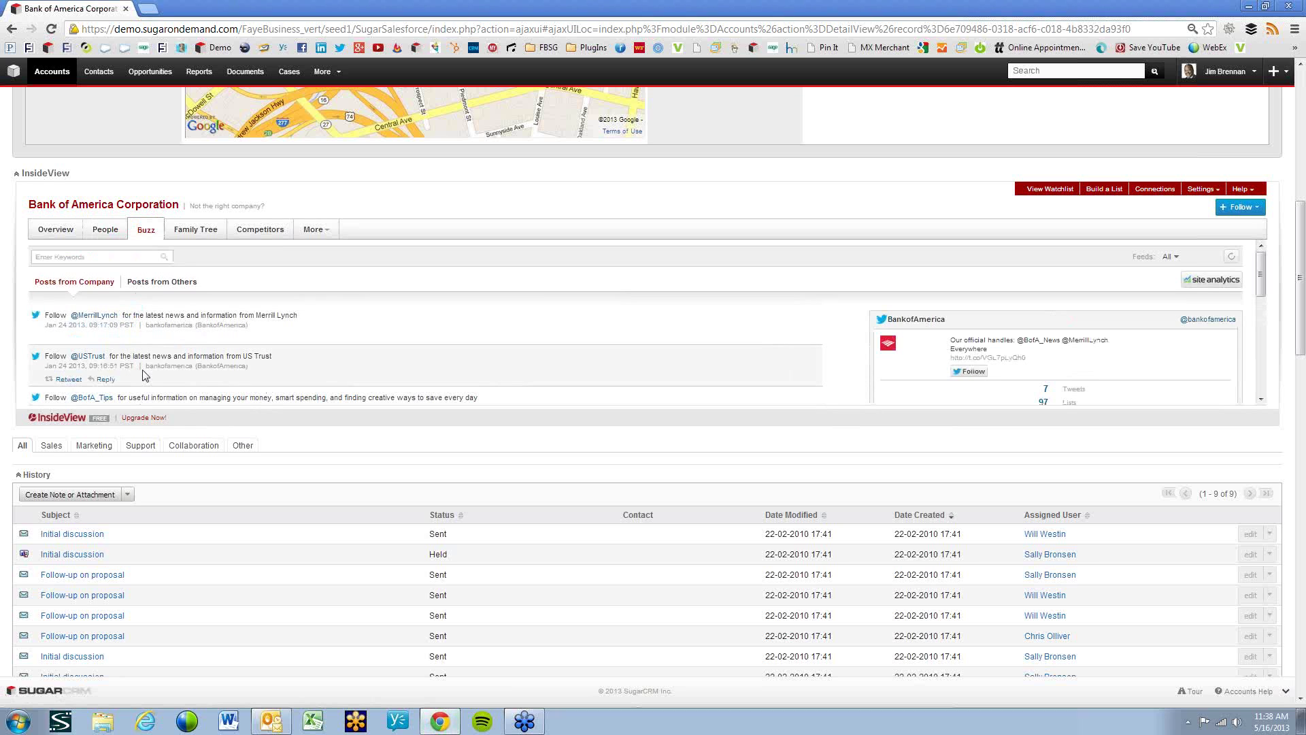
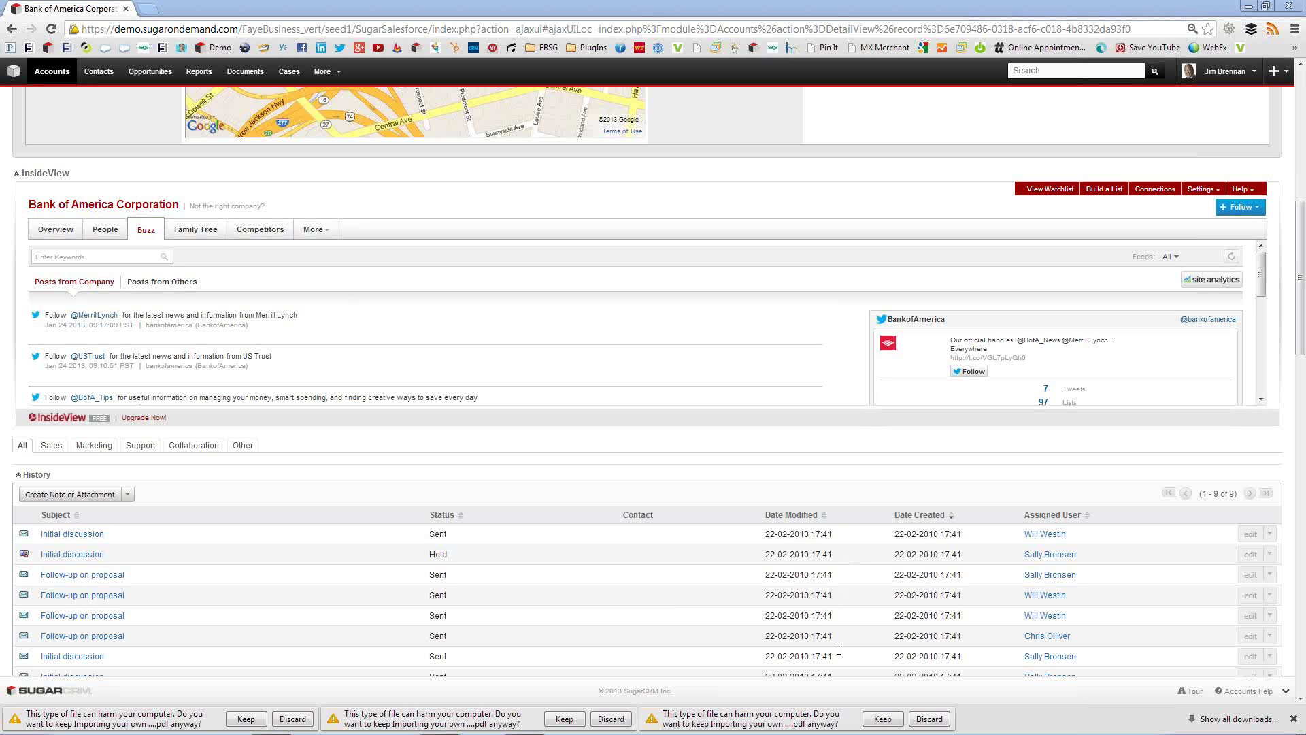
mouse_move(867, 721)
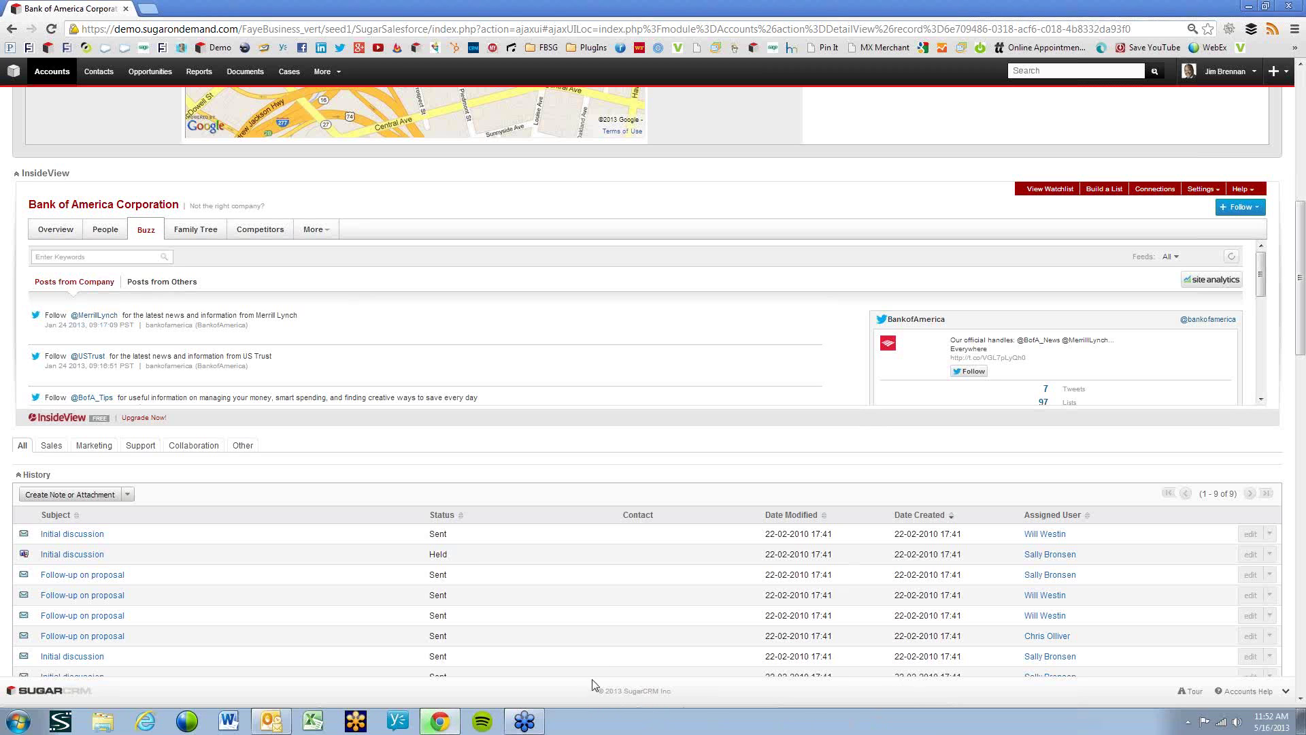